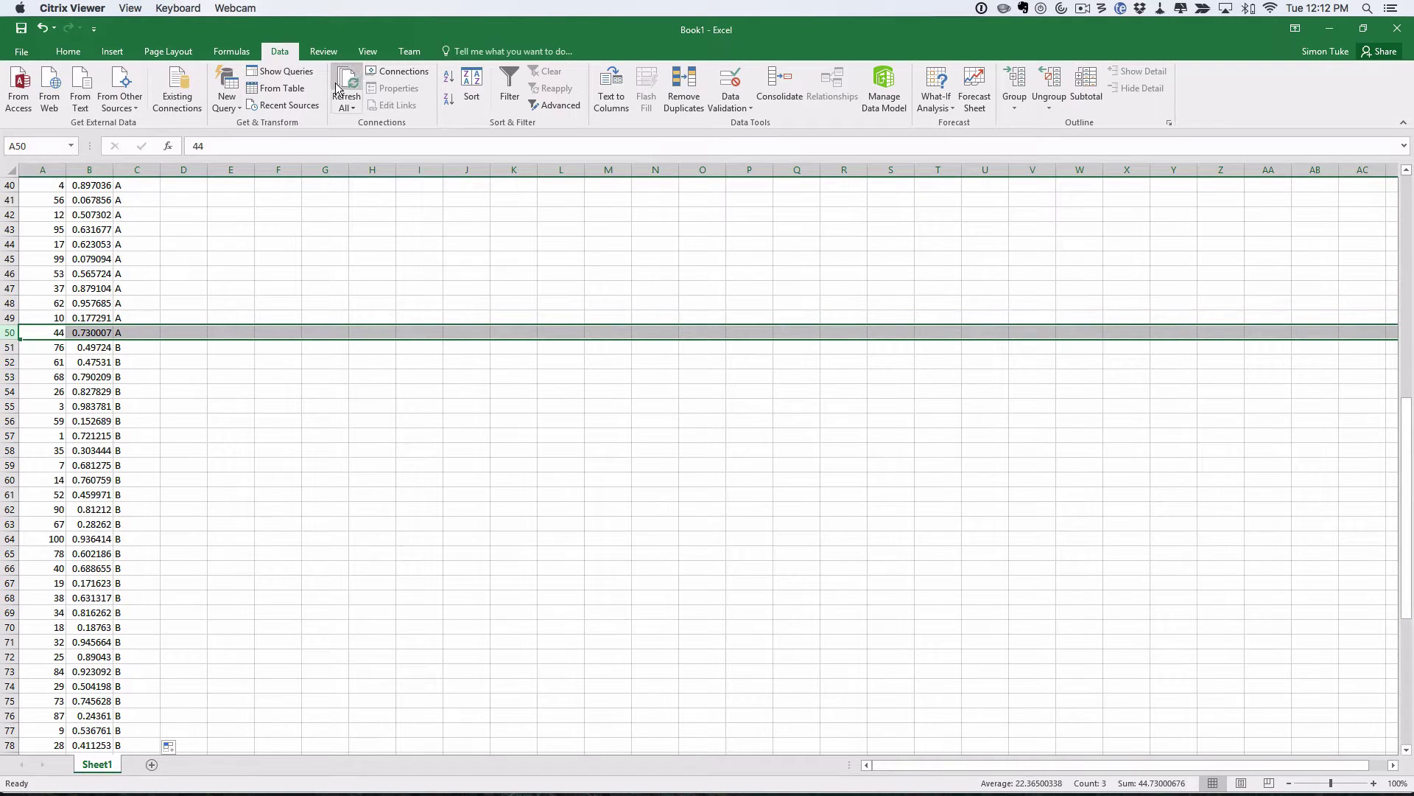
Browse into the Data folder and open the FVC.xlsx workbook.
click(21, 51)
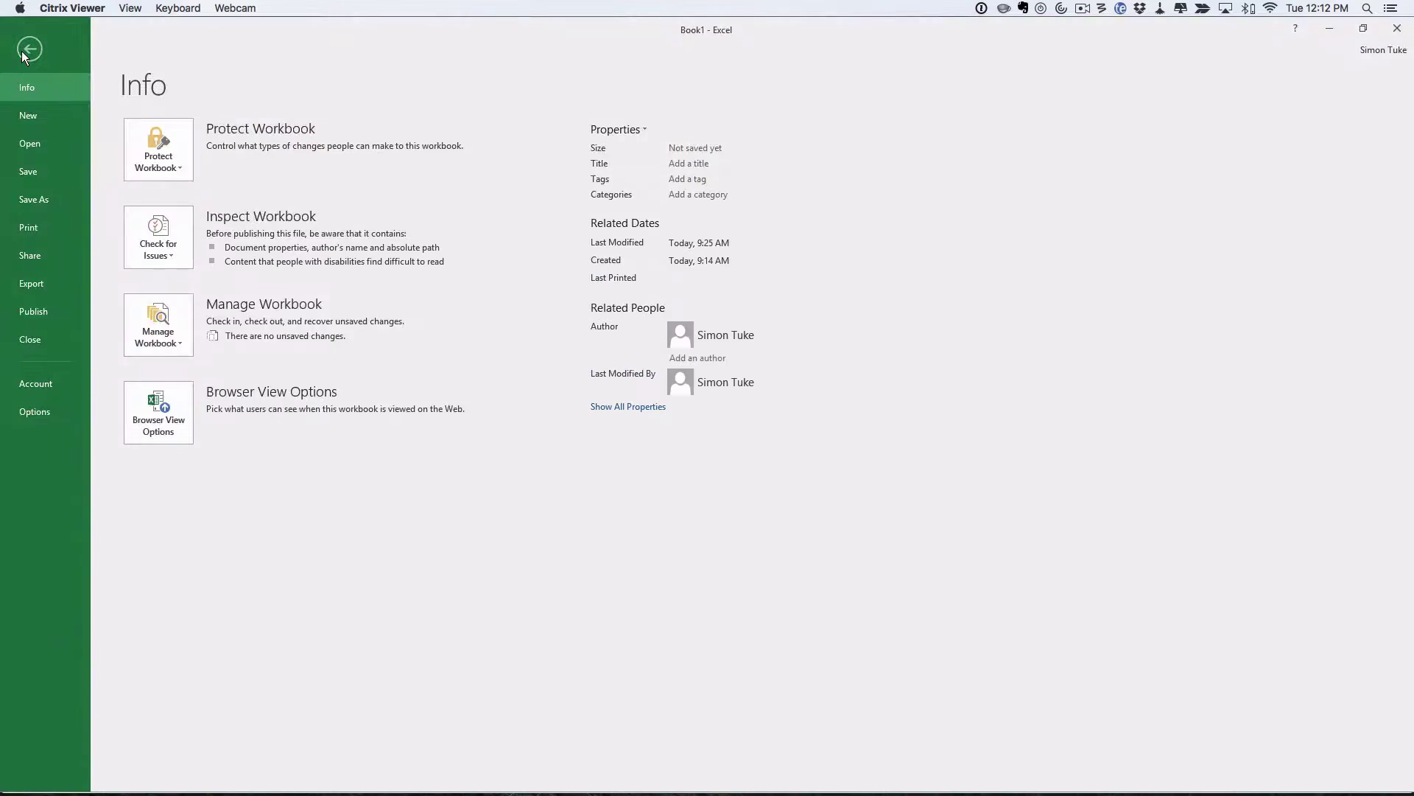
click(27, 149)
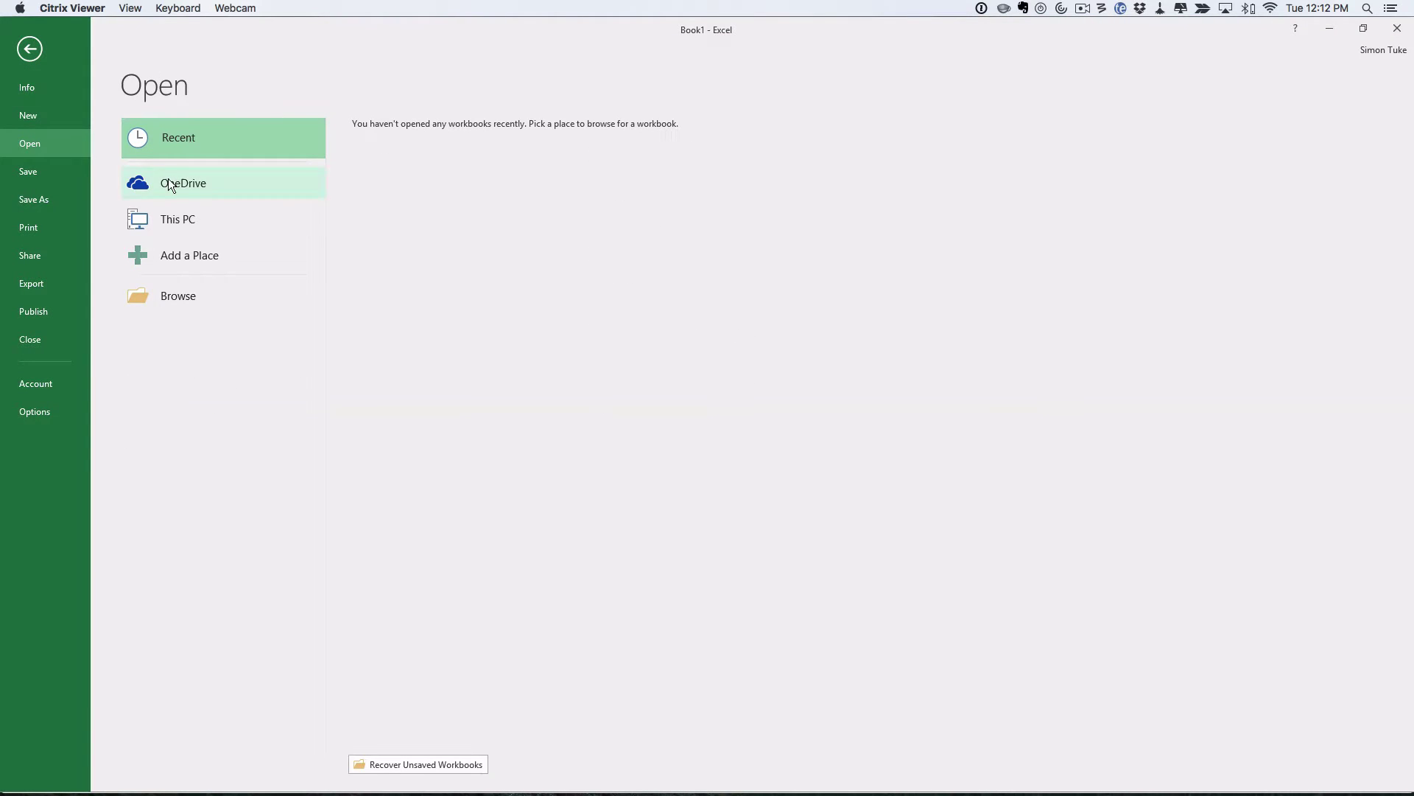
click(171, 292)
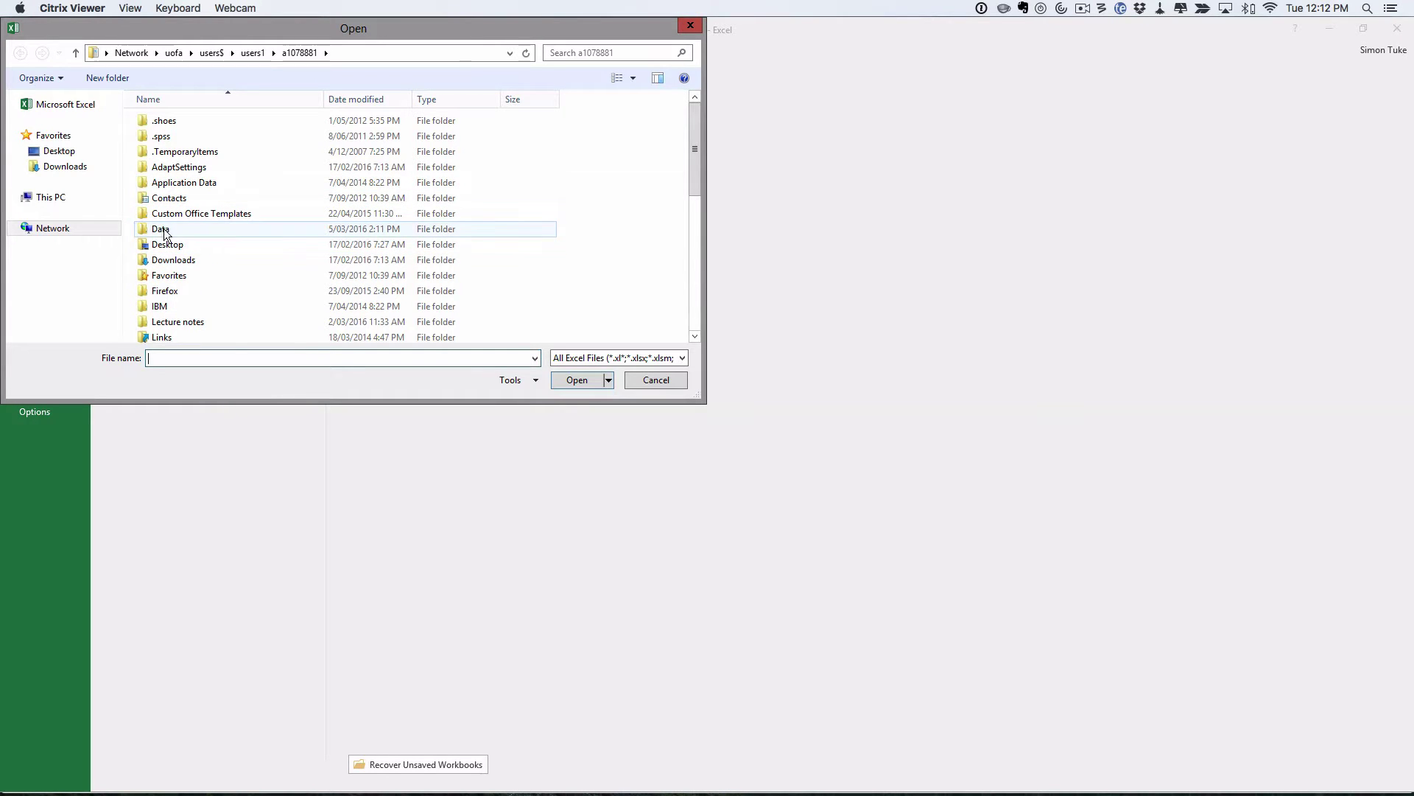
click(164, 230)
double_click(165, 230)
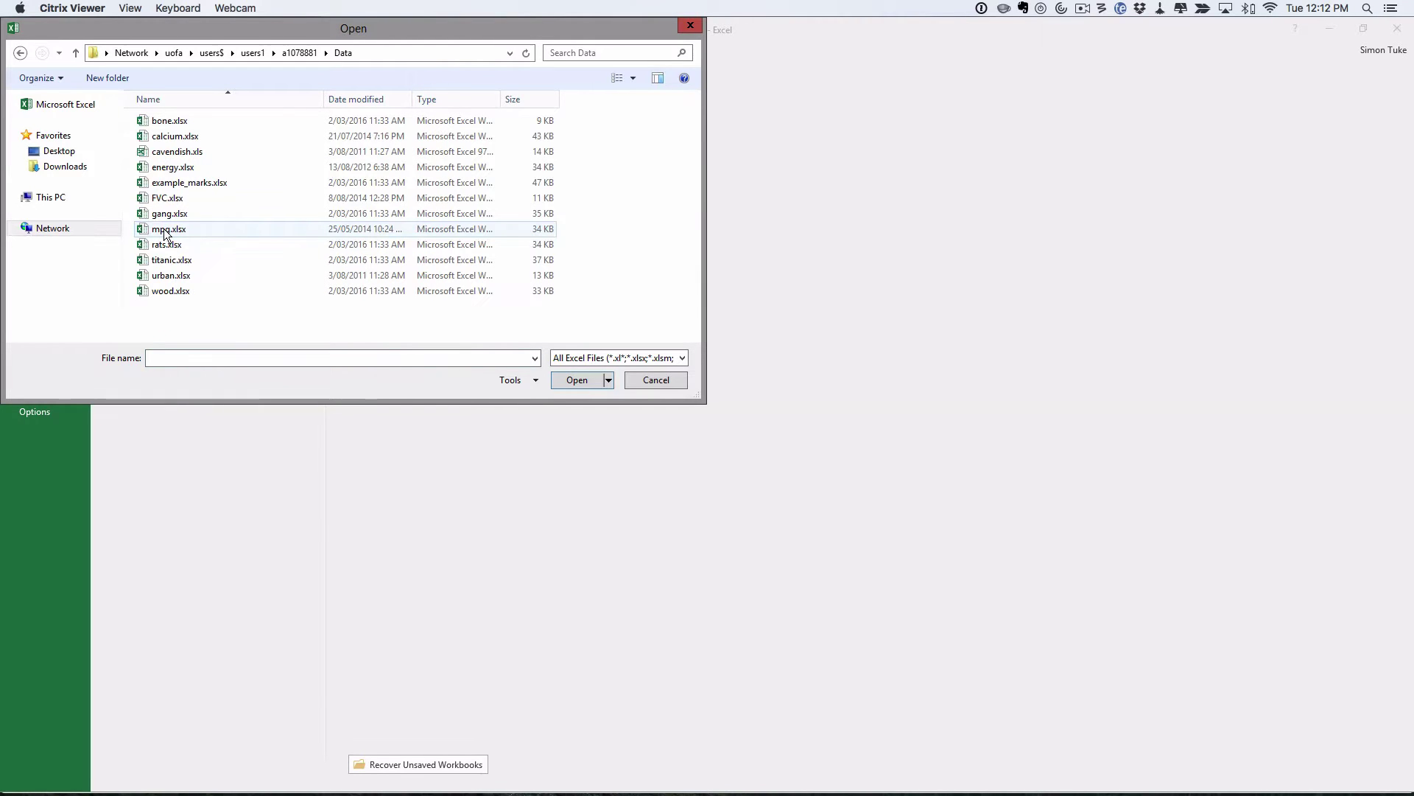
click(164, 199)
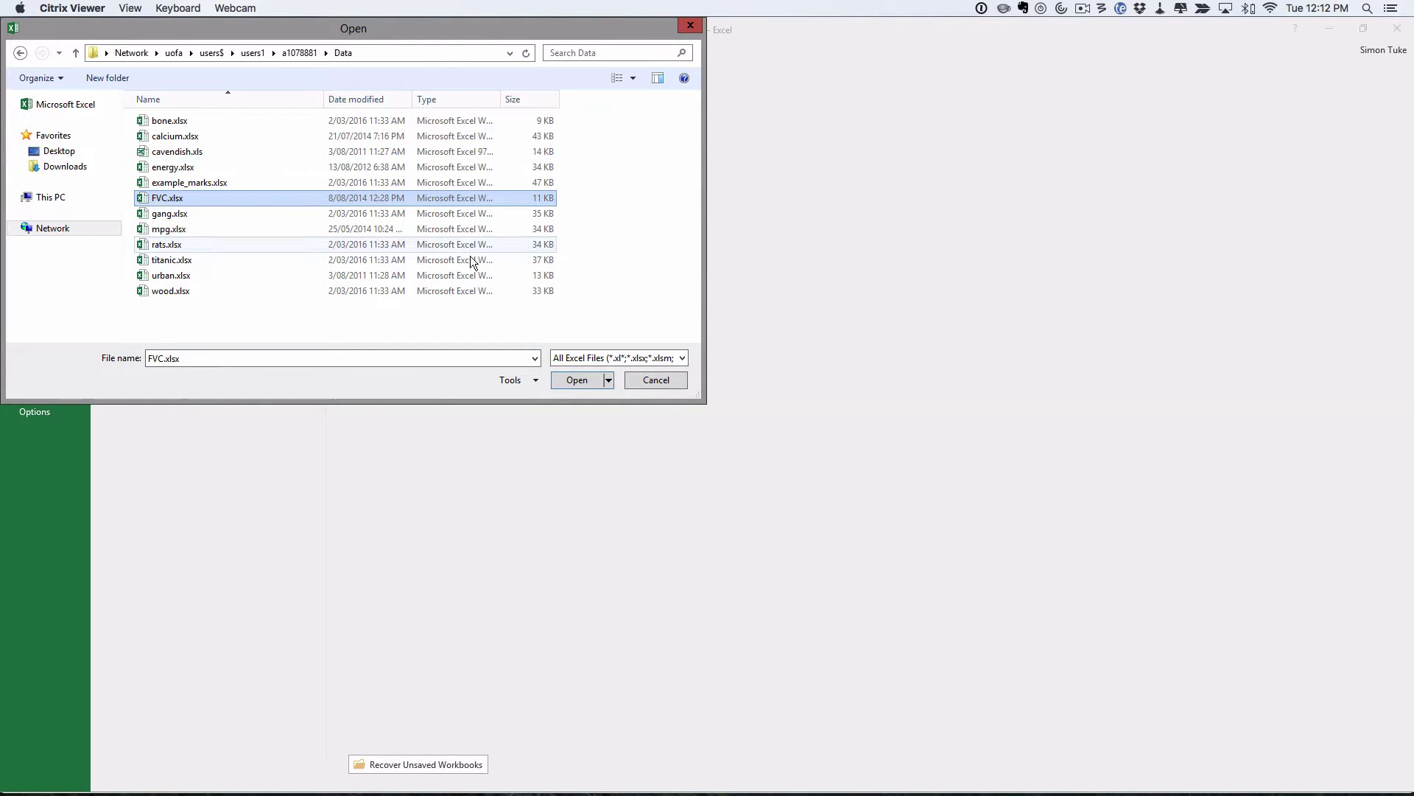
click(568, 380)
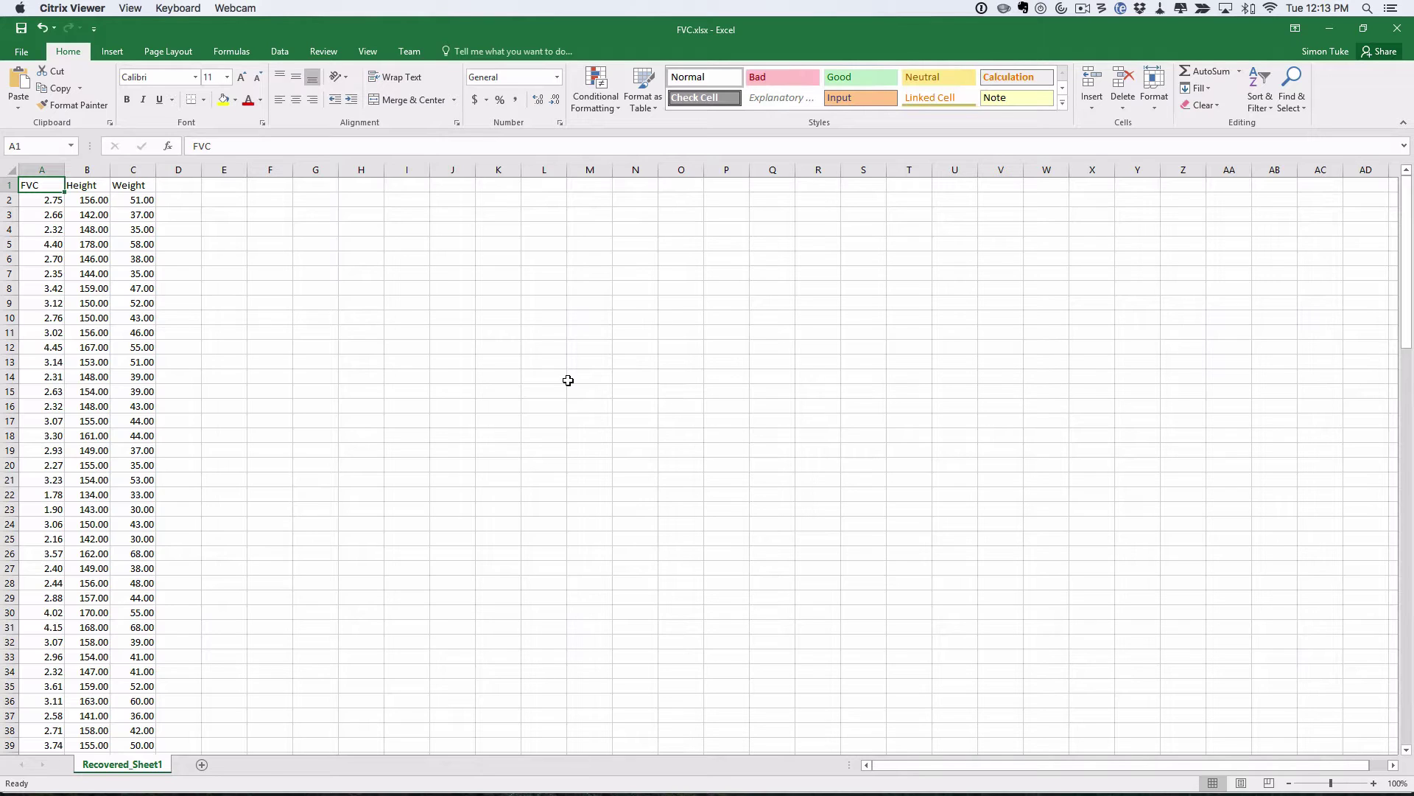
Enter the header ID in D1 with the values 1 and 2 below it.
click(174, 187)
text(ID)
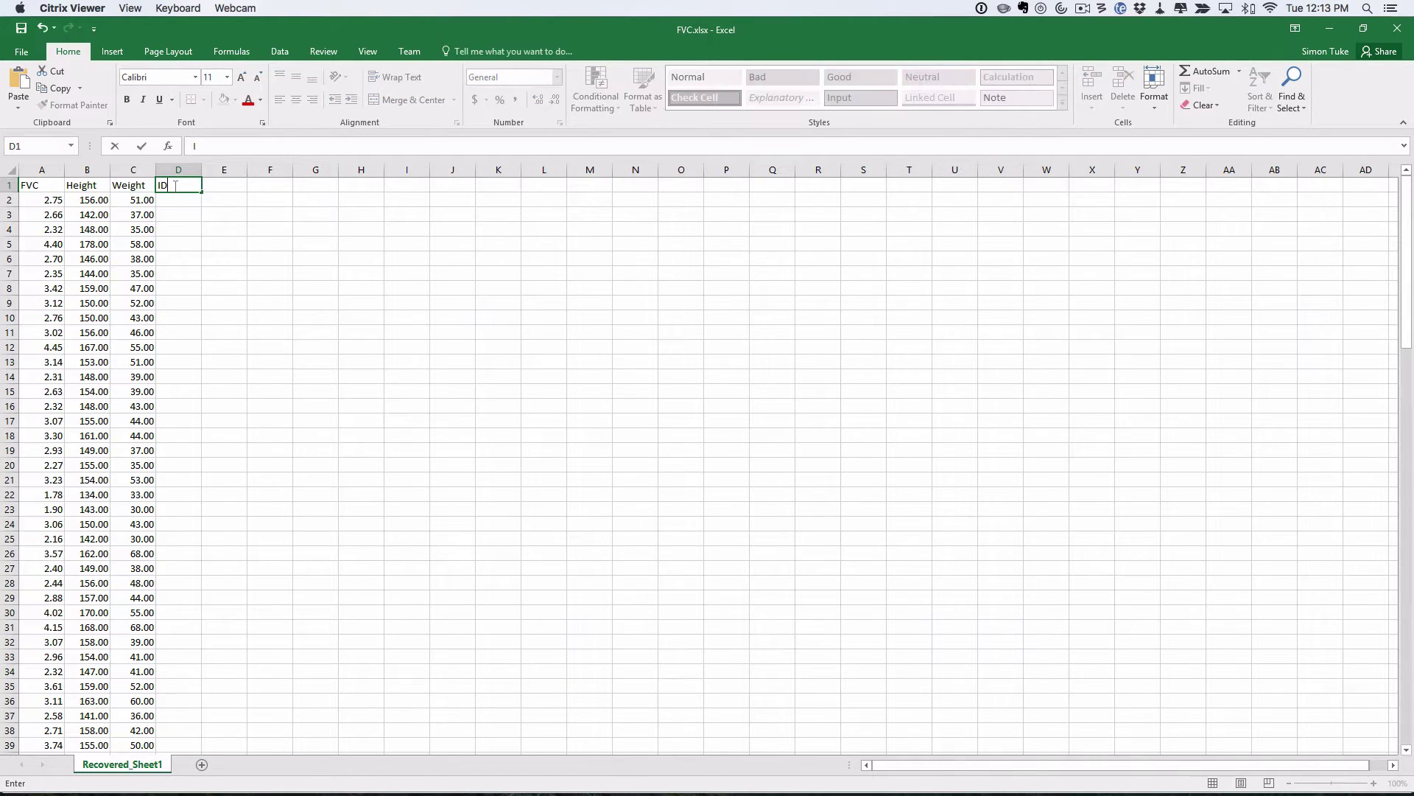
key(Return)
text(1)
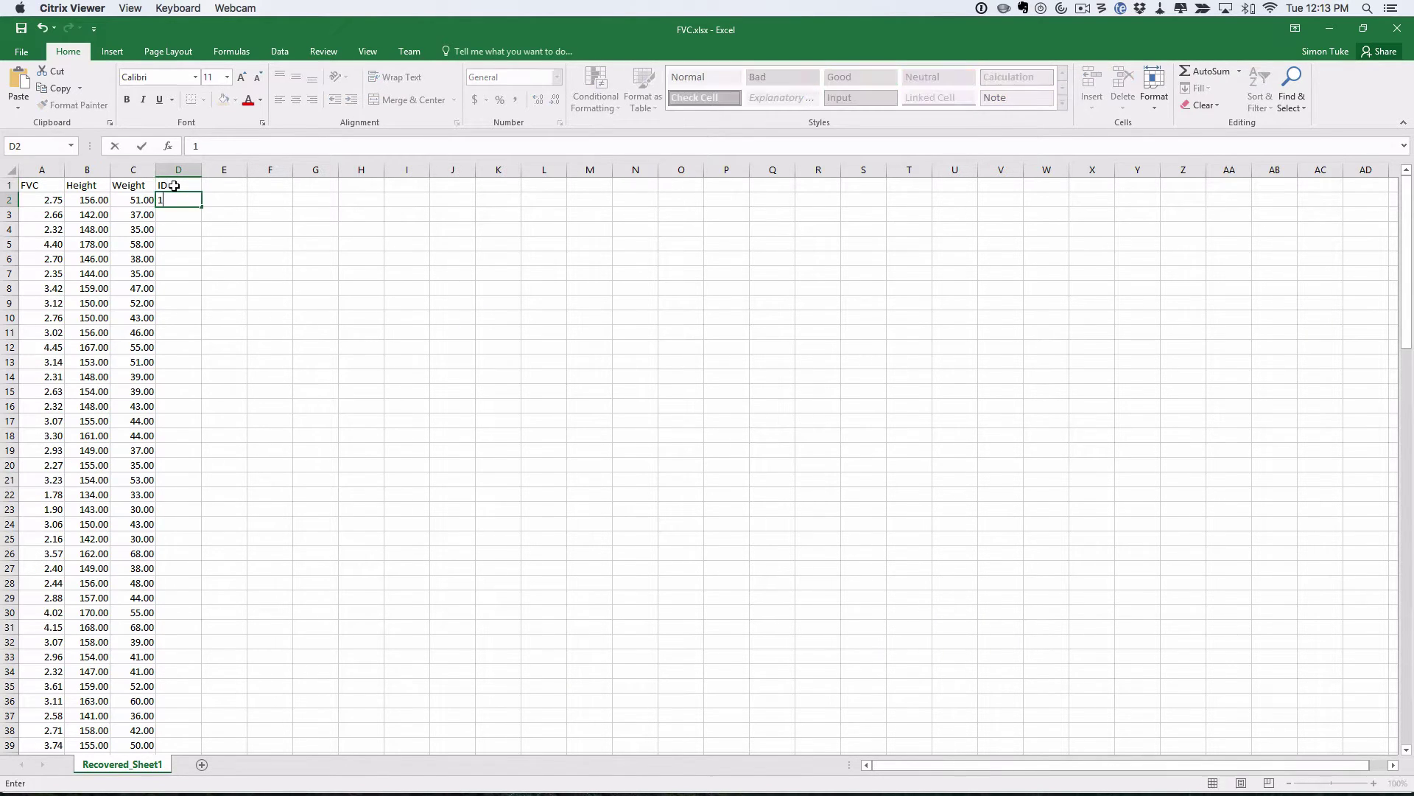
key(Return)
text(2)
key(Return)
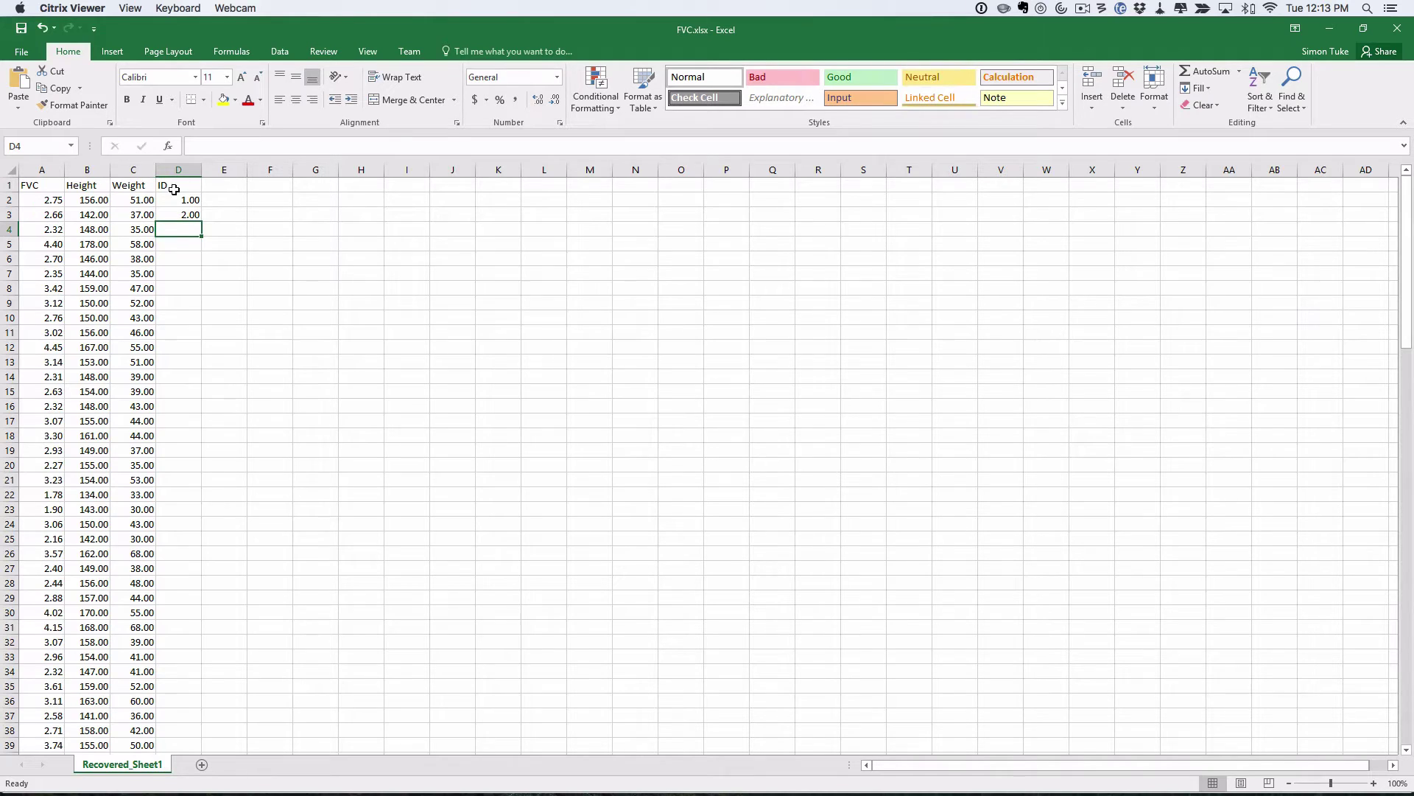
Fill the IDs down to row 128 and show them with no decimal places.
drag(179, 201, 172, 712)
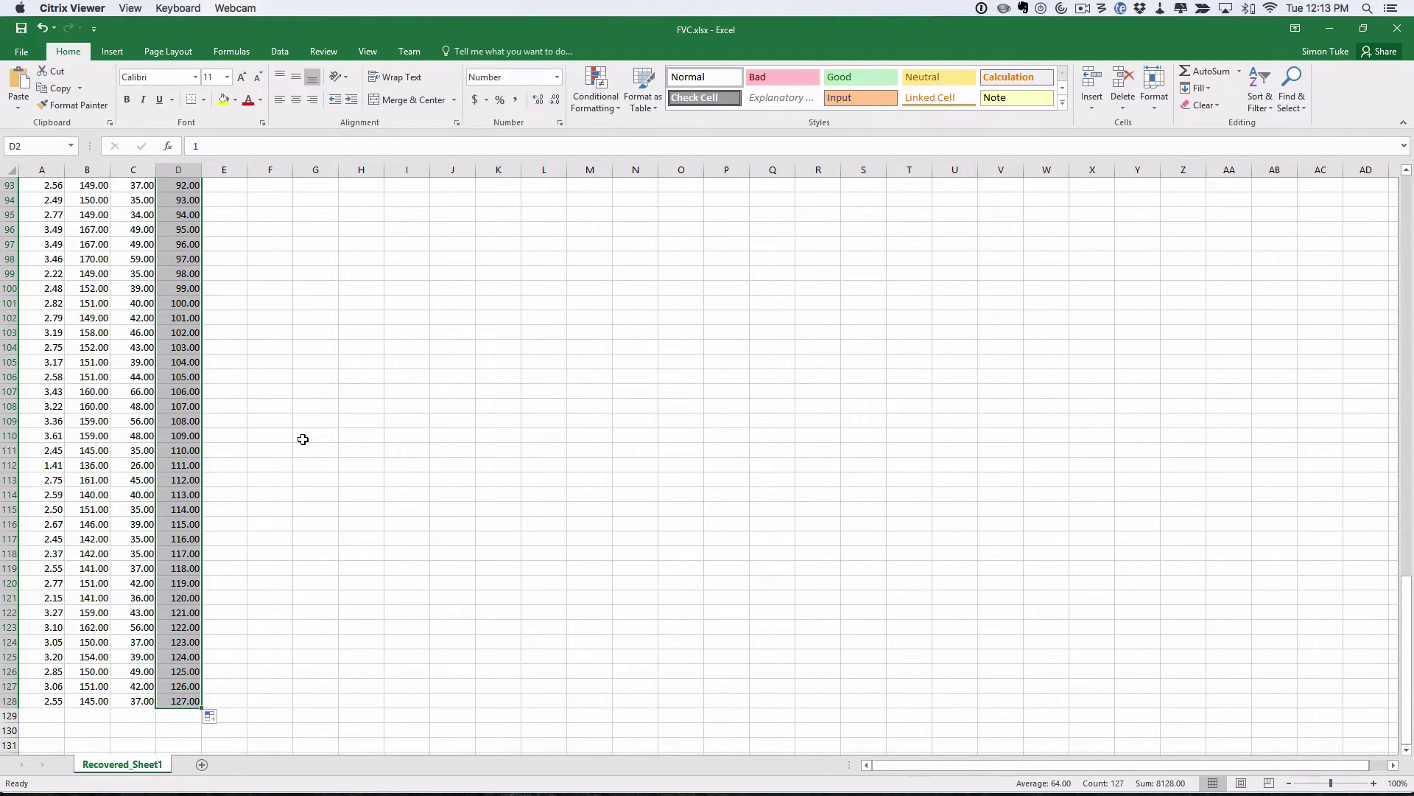
click(555, 101)
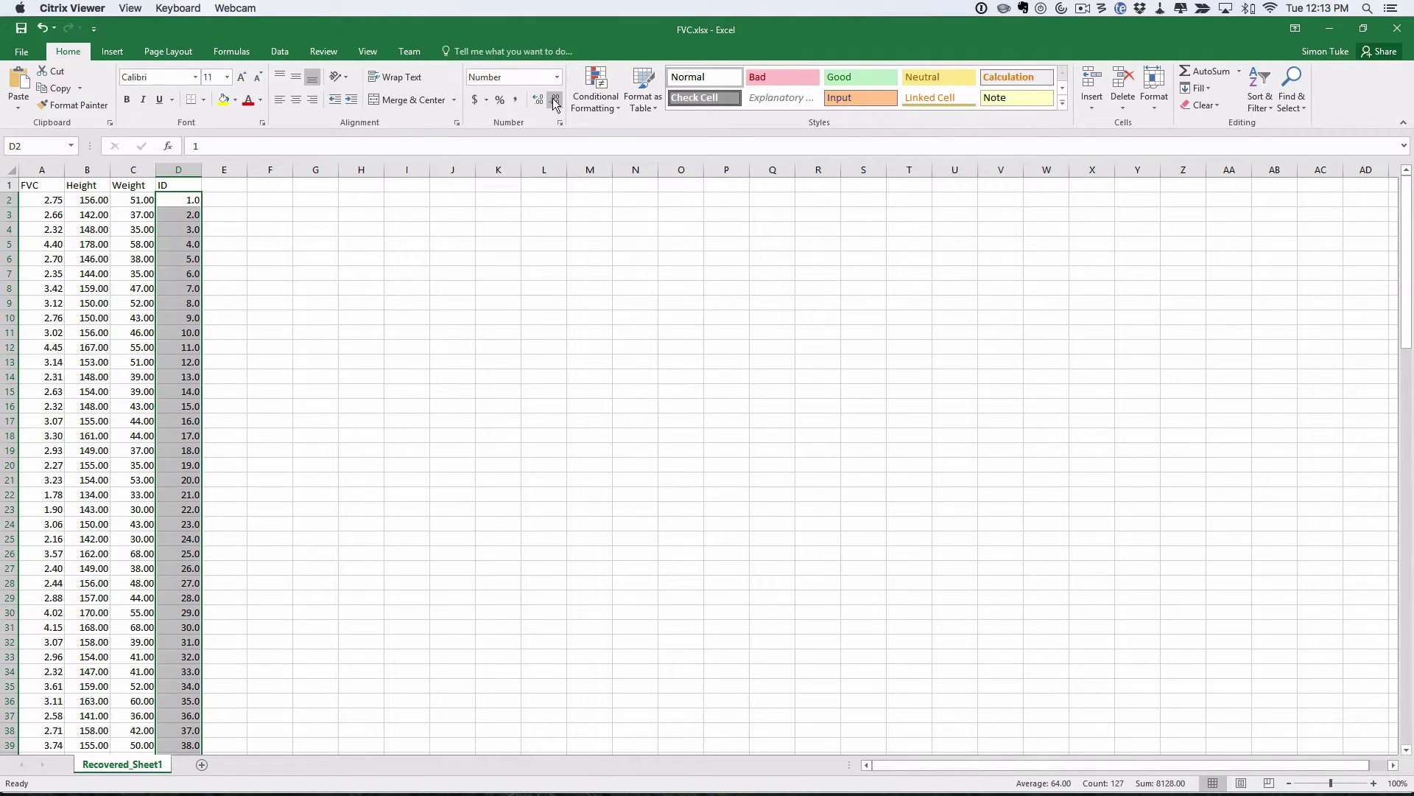
click(554, 101)
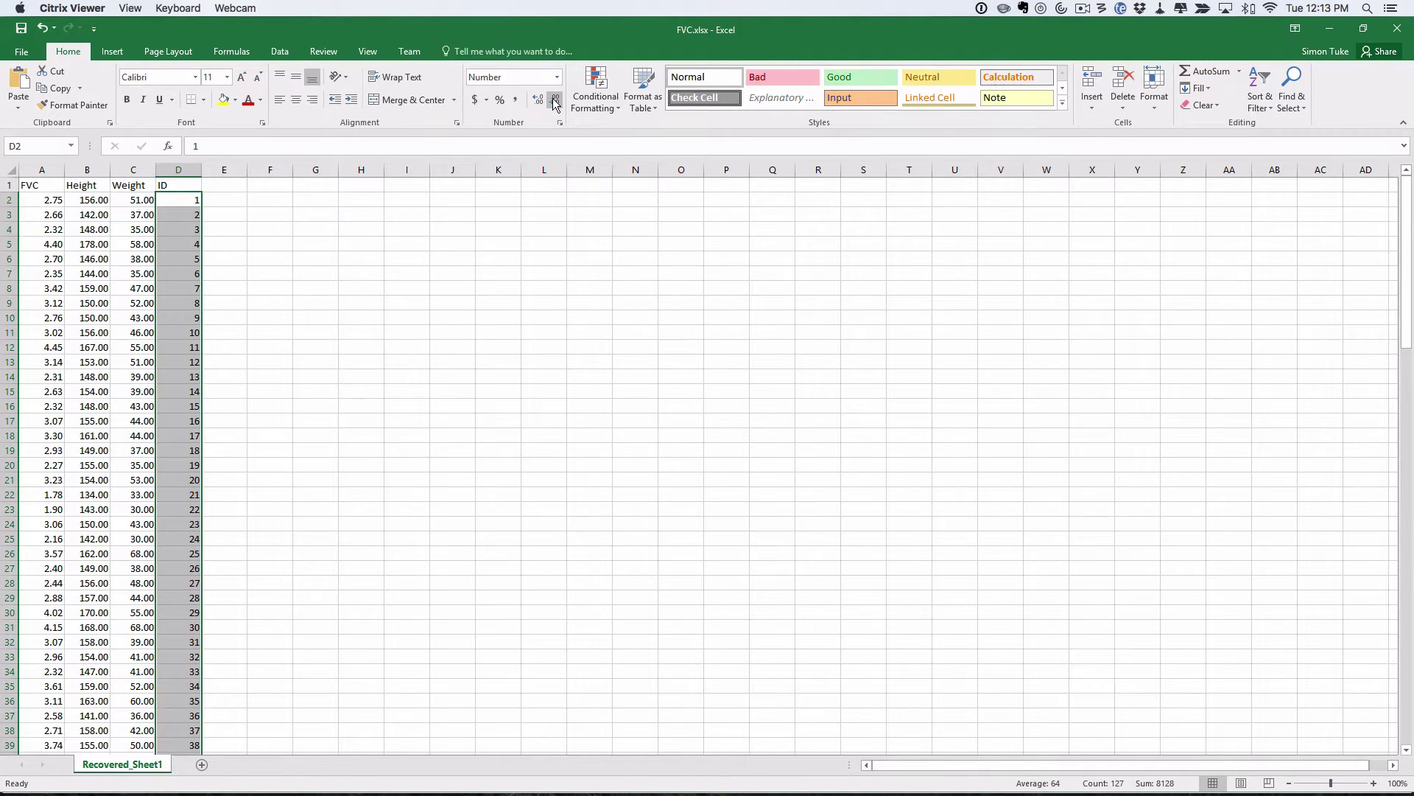
Add a Rand header in E1 and fill =RAND() from E2 down to E128.
click(226, 186)
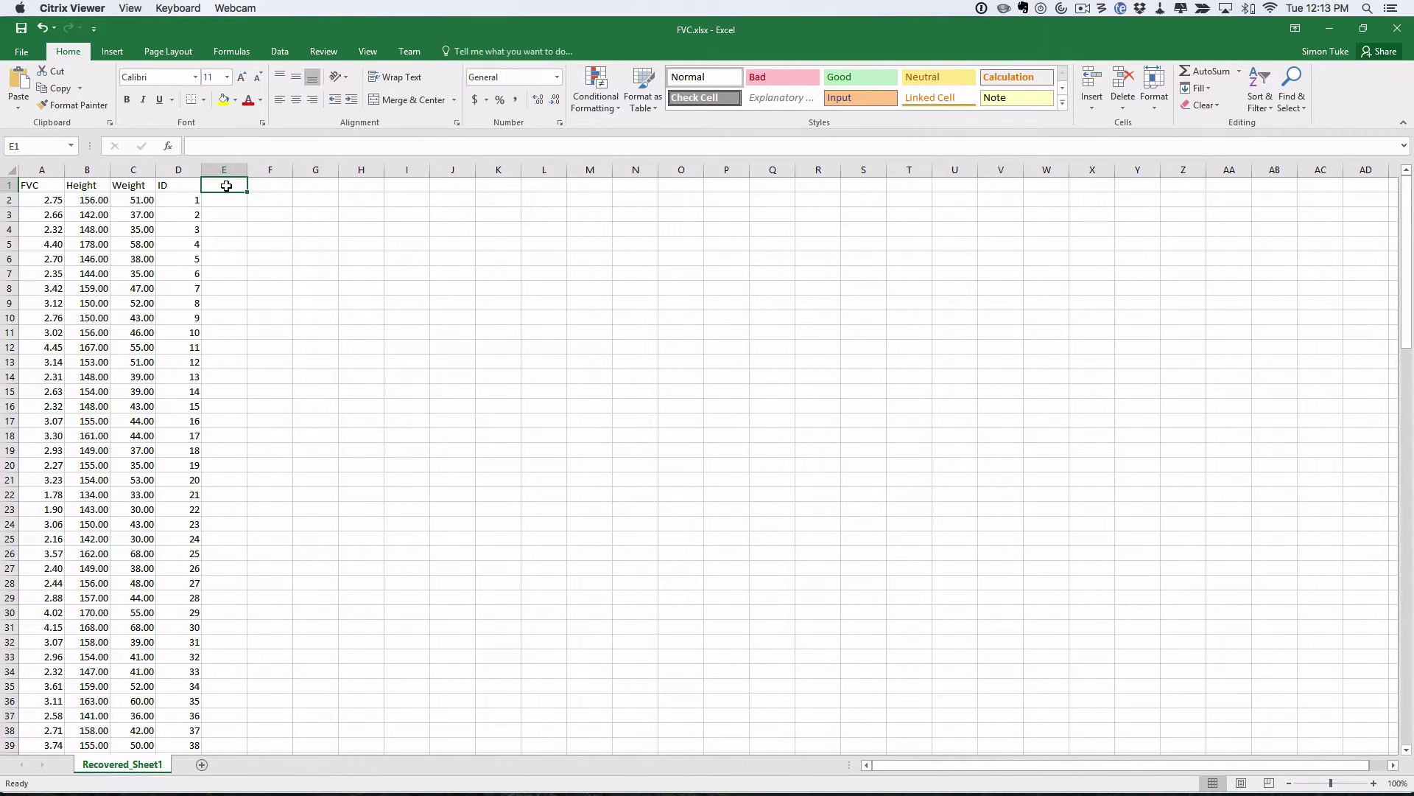
text(Rand)
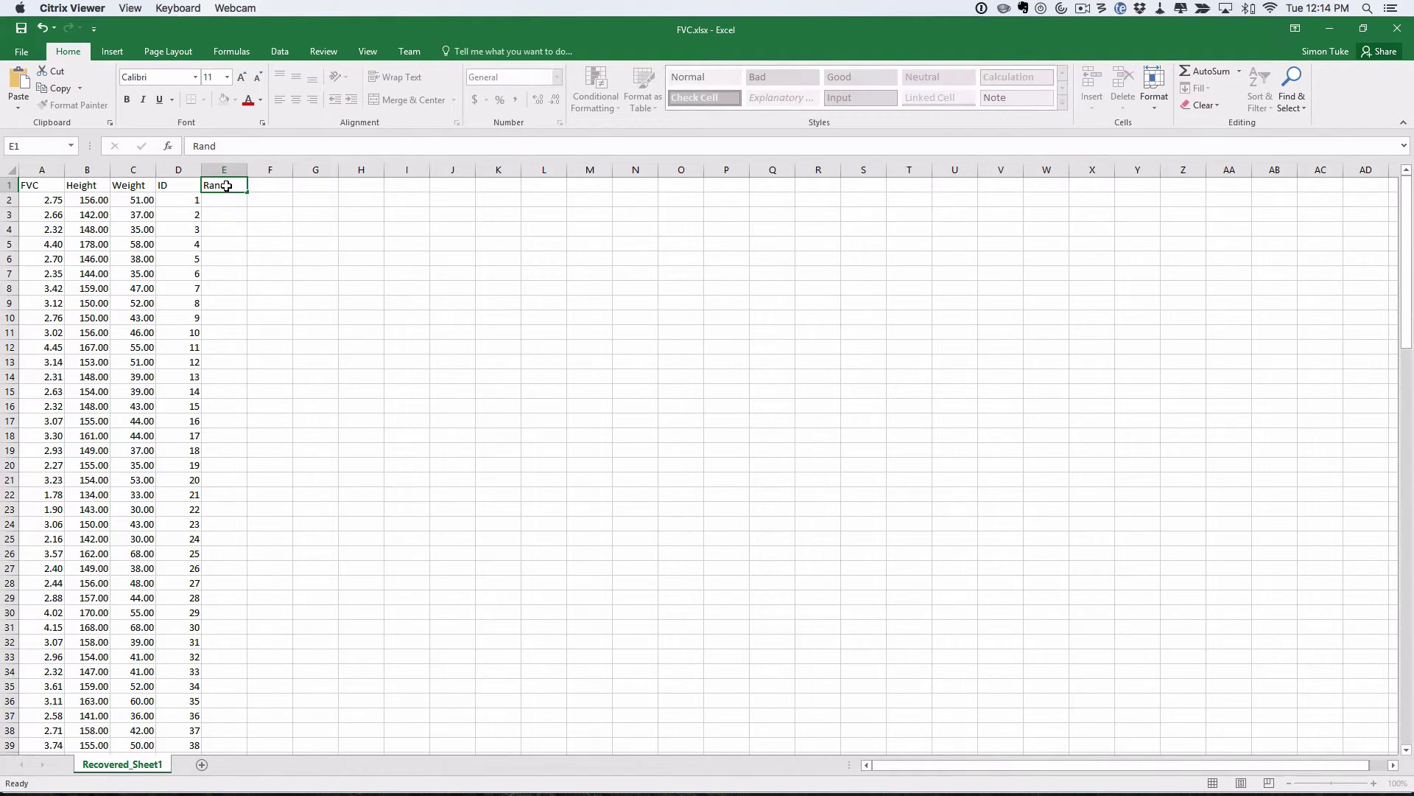
key(Return)
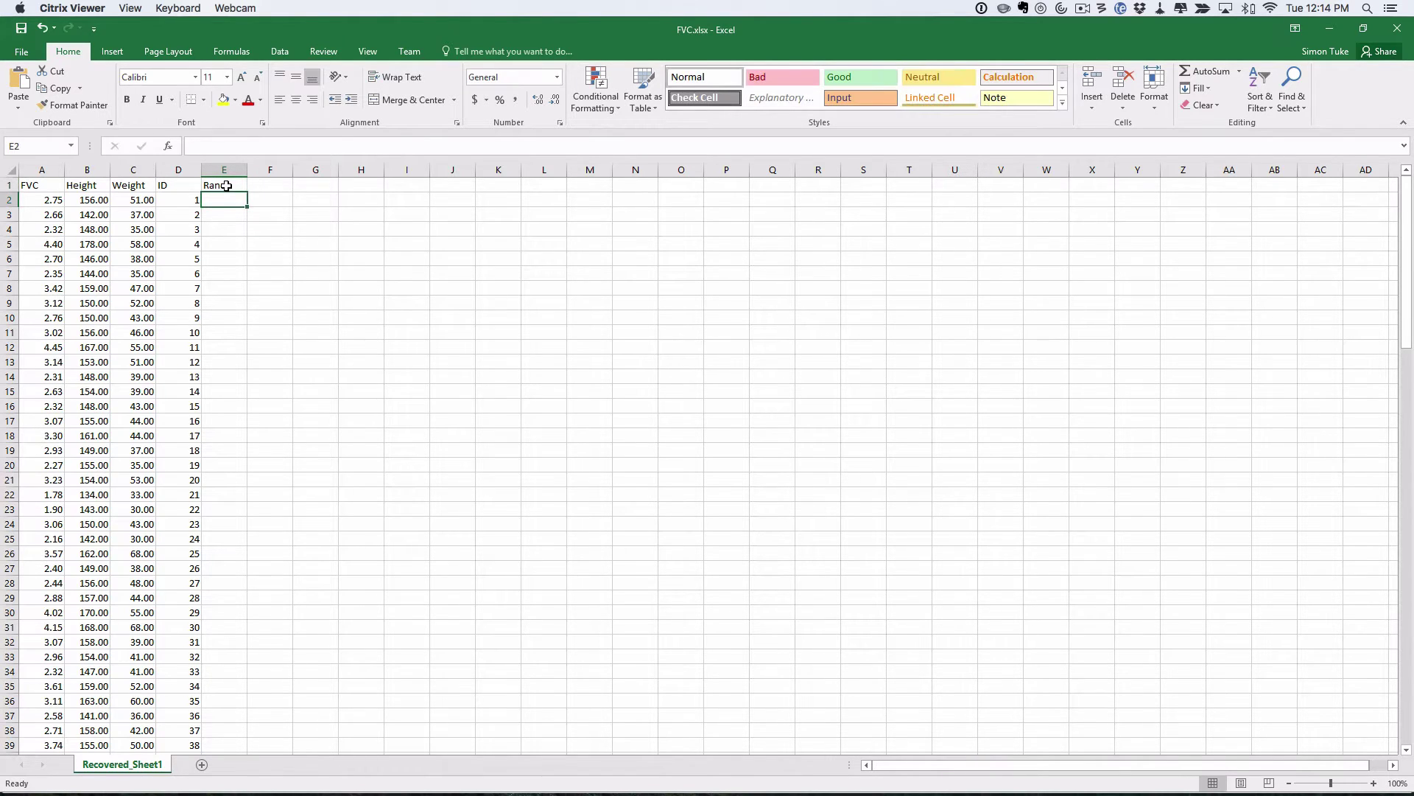
text(=rand())
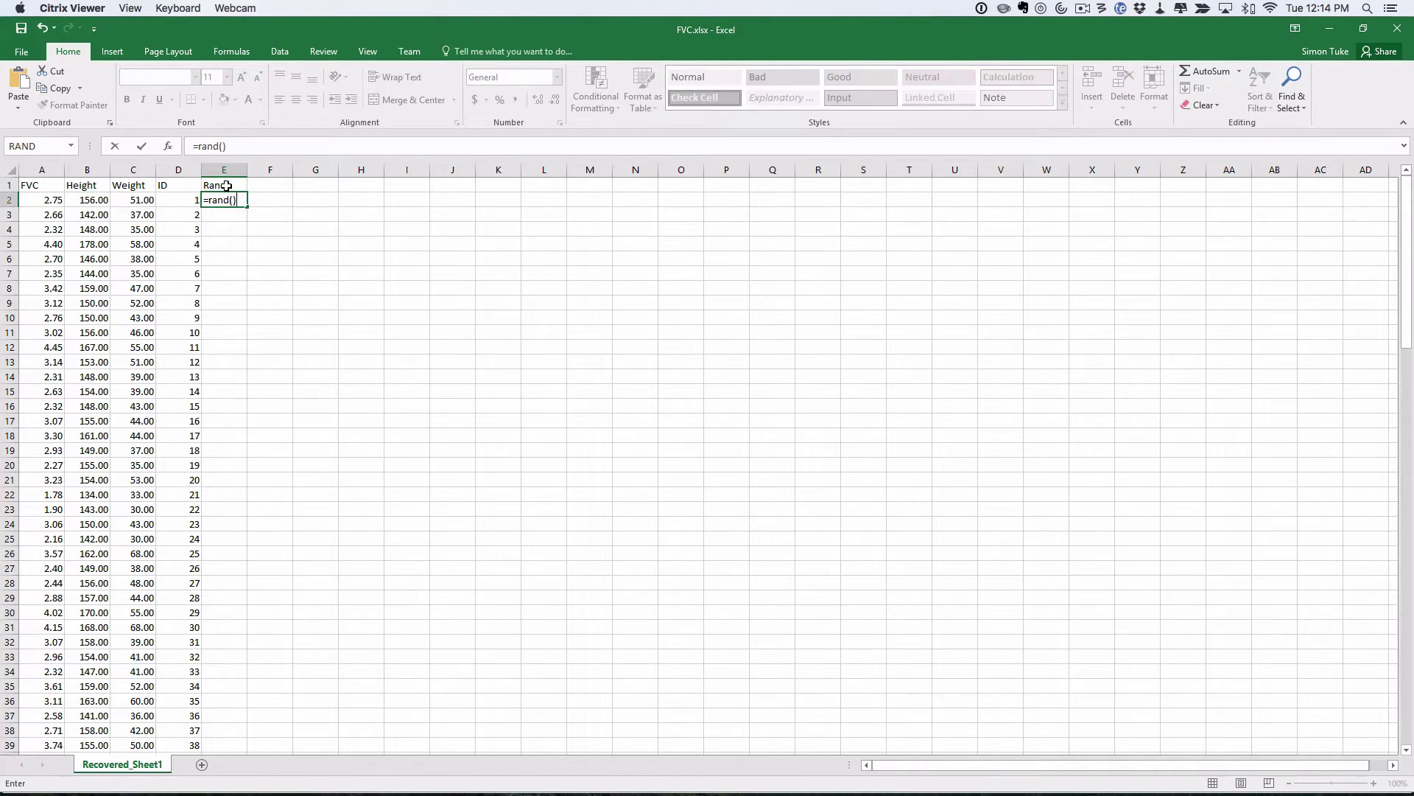
key(Return)
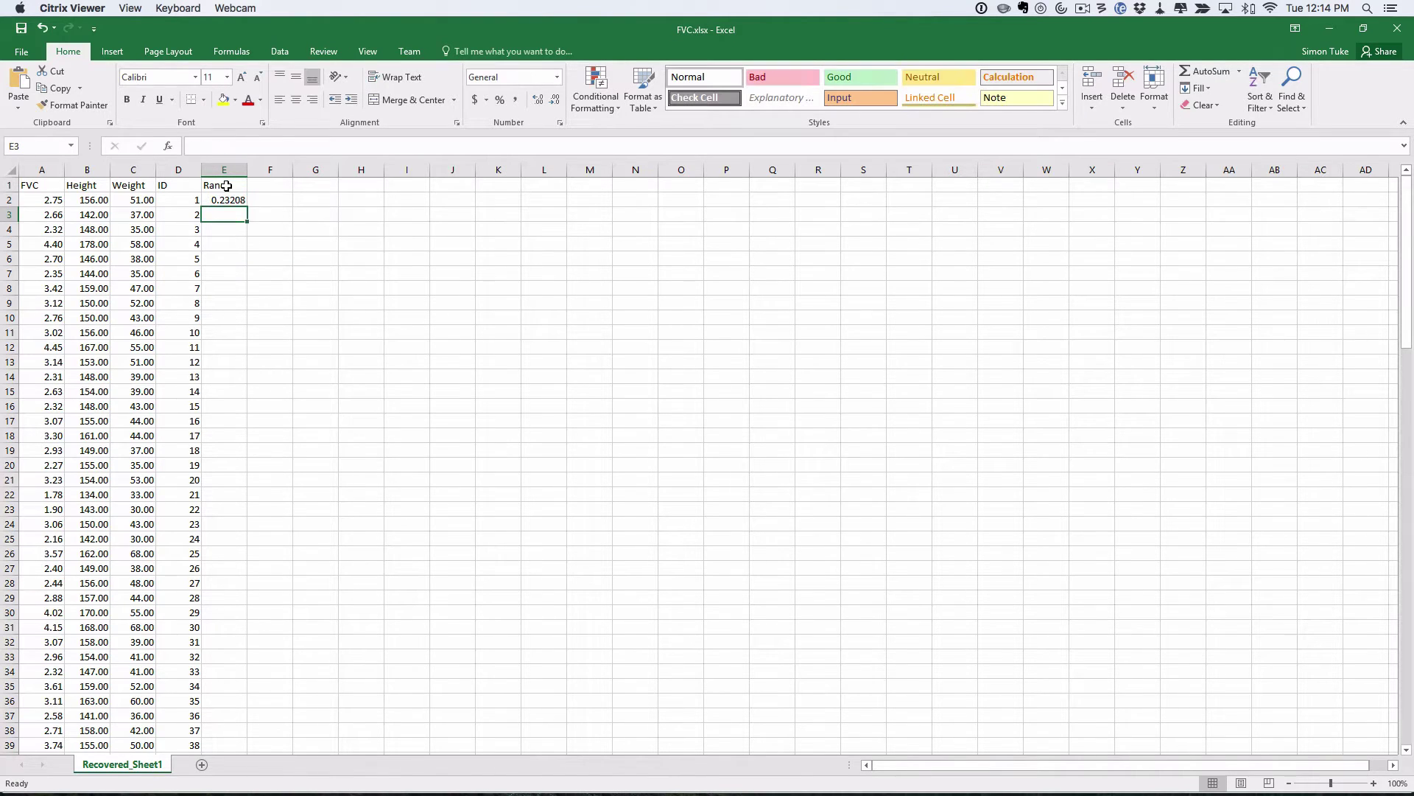
click(226, 198)
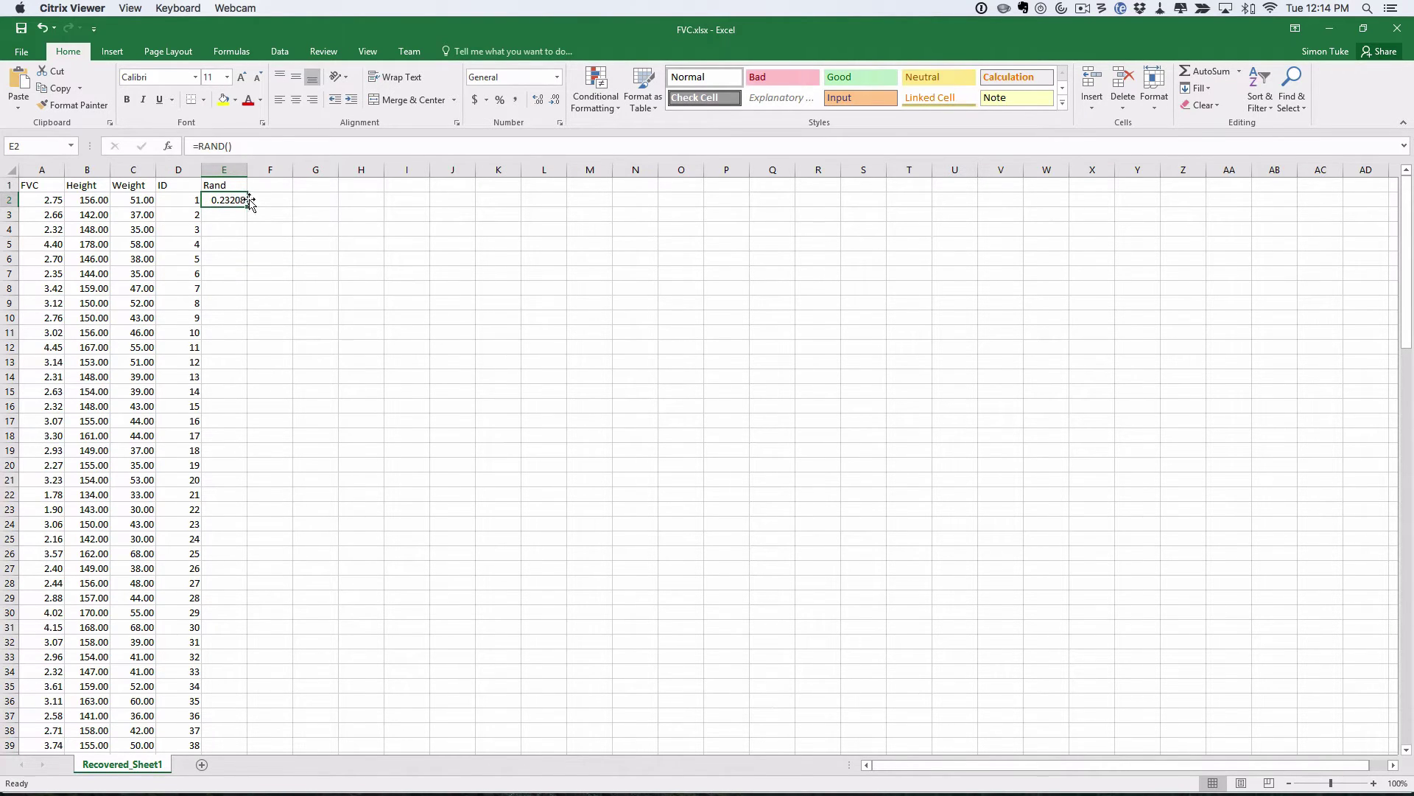
drag(247, 207, 238, 719)
scroll(265, 376, up, 20)
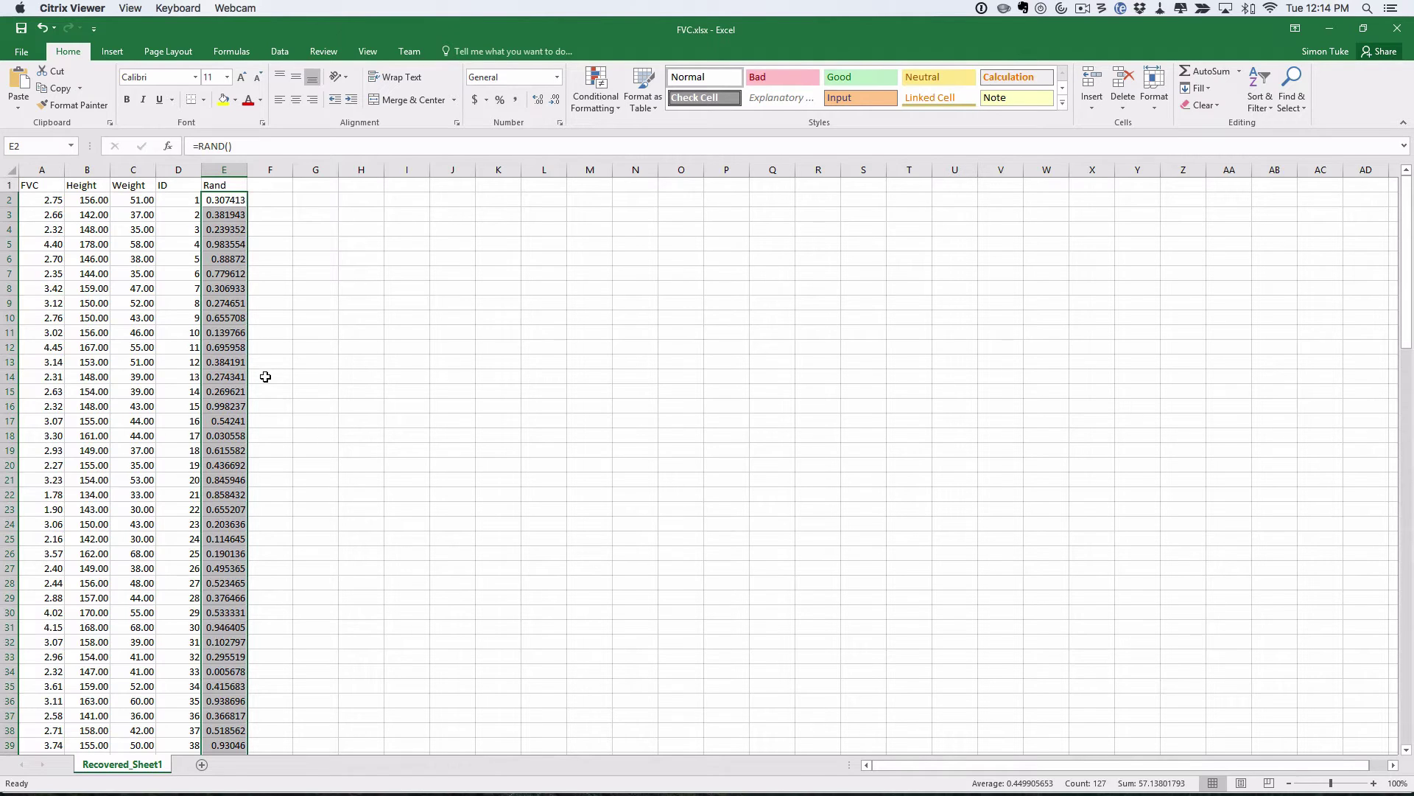
Insert the AVERAGE function into cell F1 through a function search.
click(270, 185)
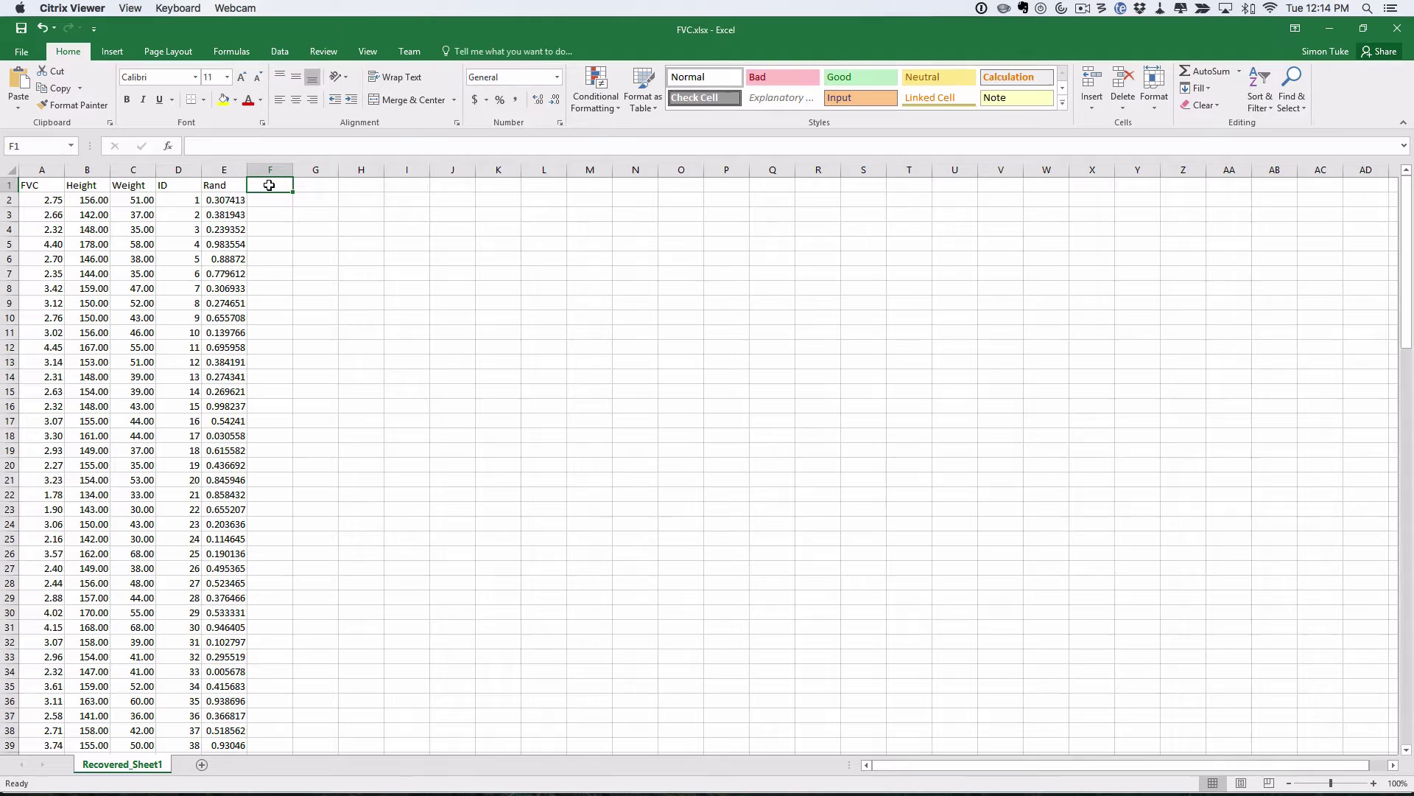
click(169, 142)
text(a)
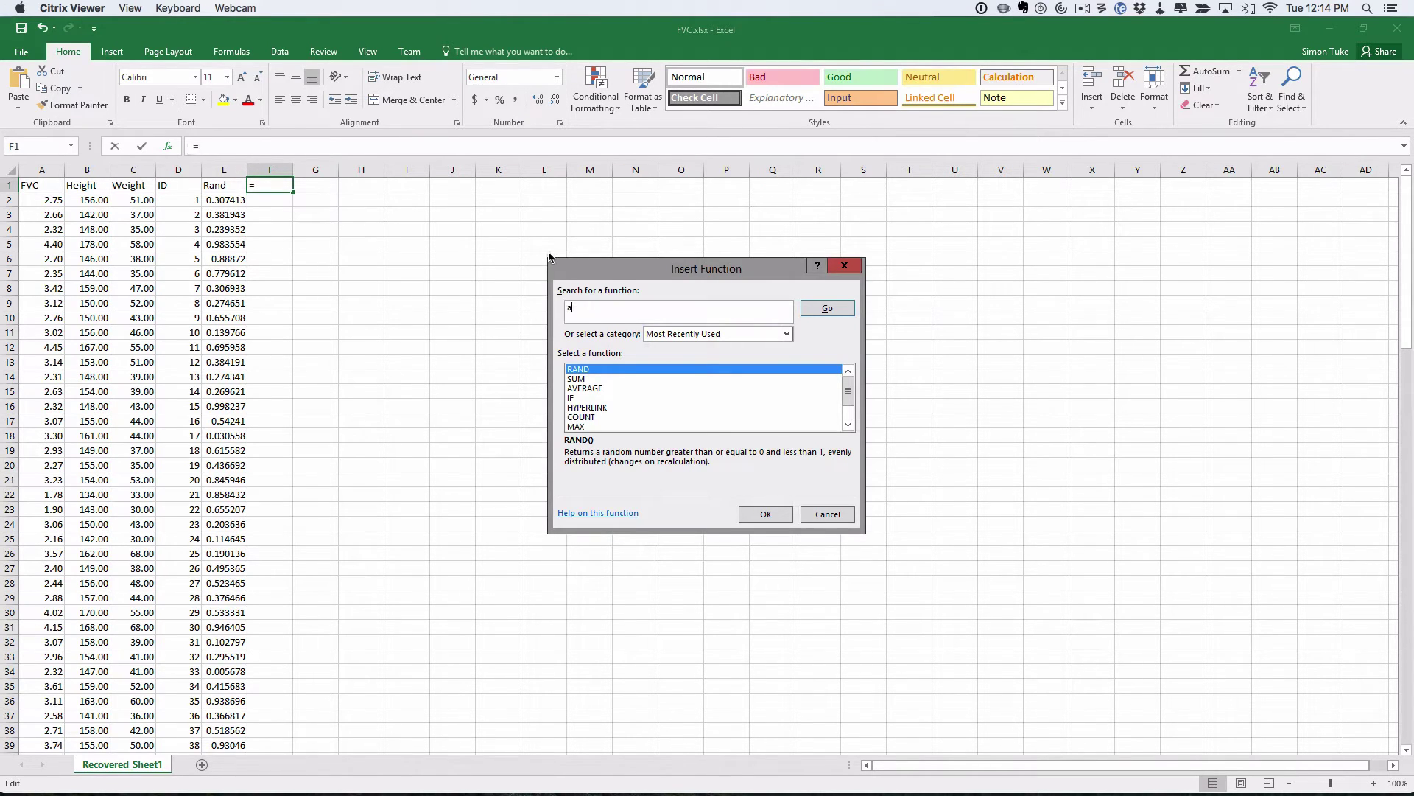
text(verage)
key(Return)
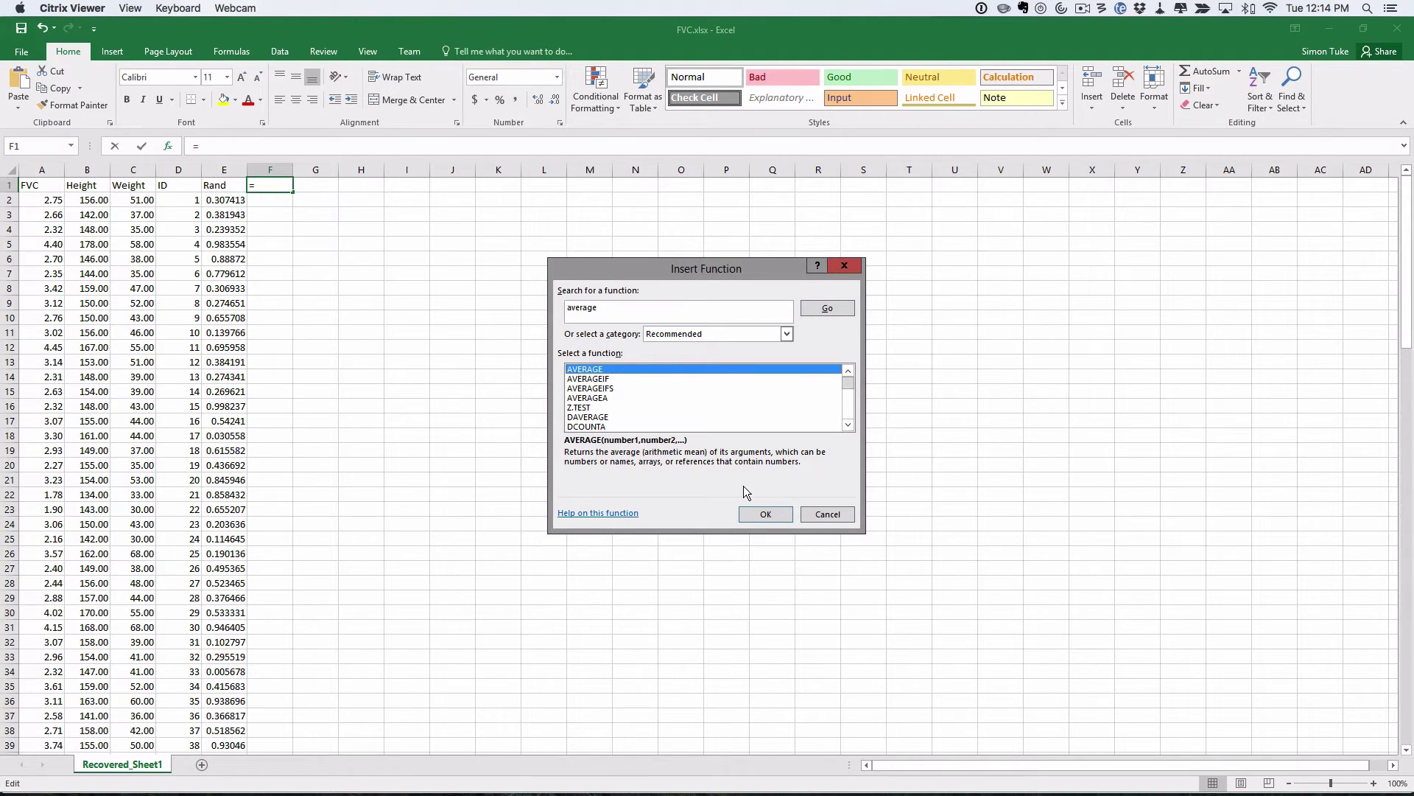
click(765, 516)
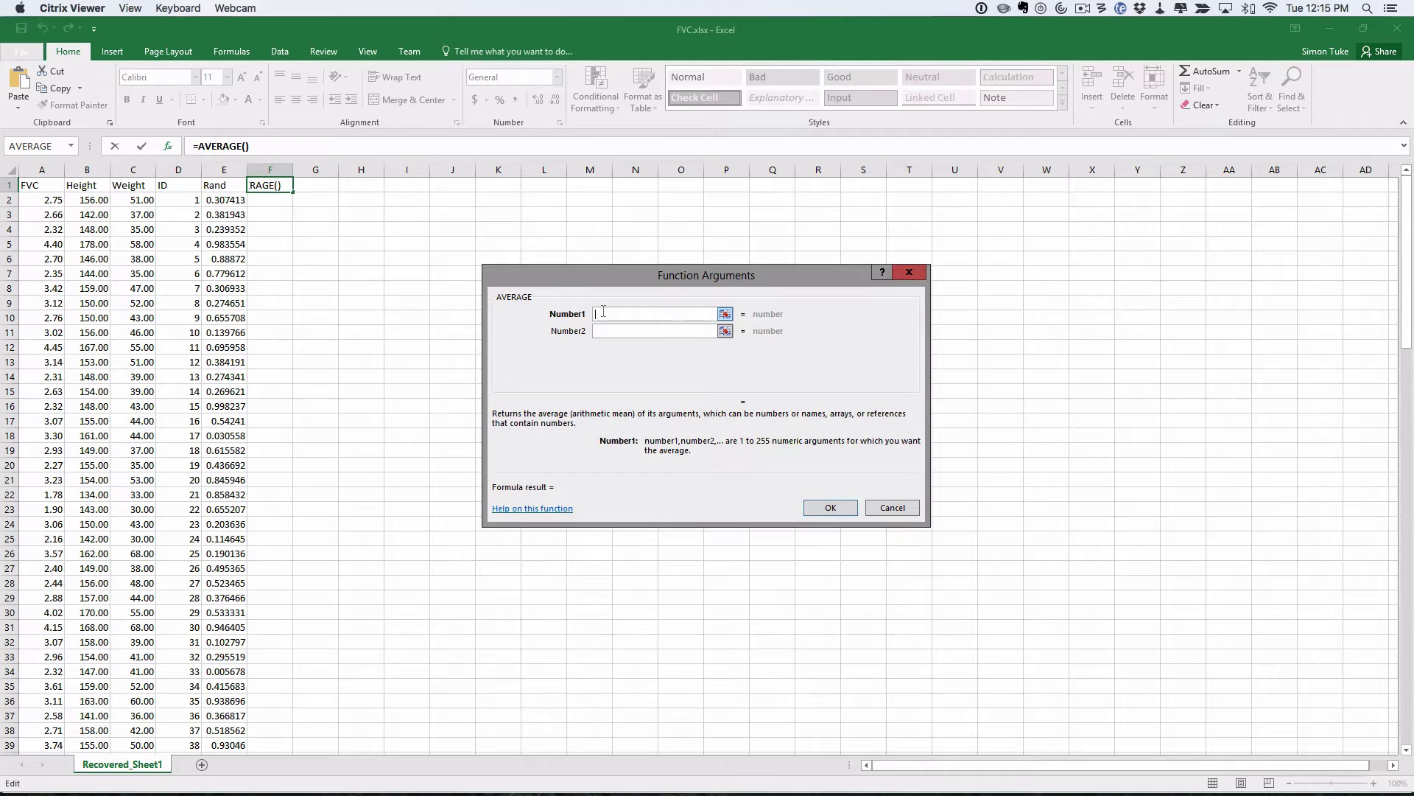
Set the AVERAGE range to B2:B128 and confirm, giving a mean height of 152.54.
click(725, 313)
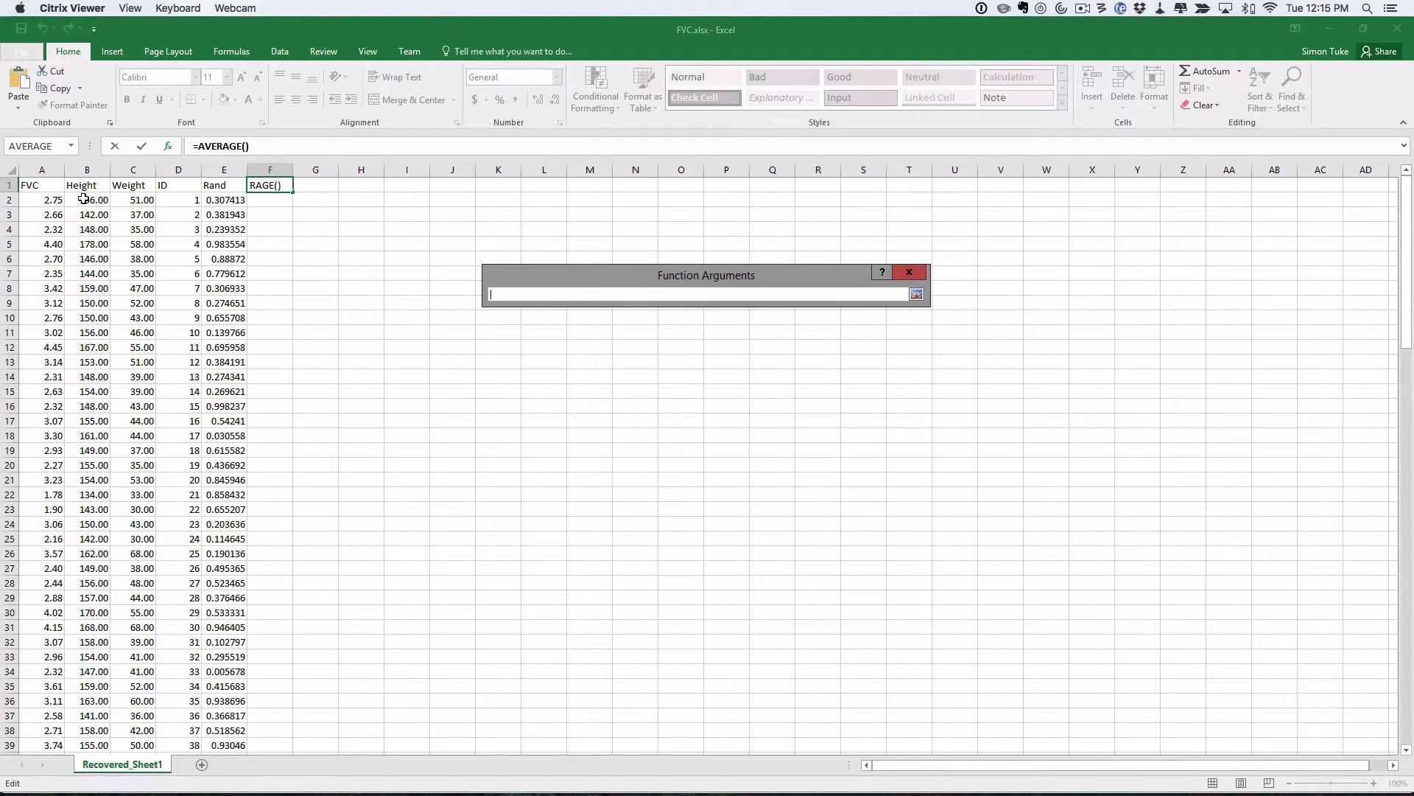
drag(86, 199, 79, 758)
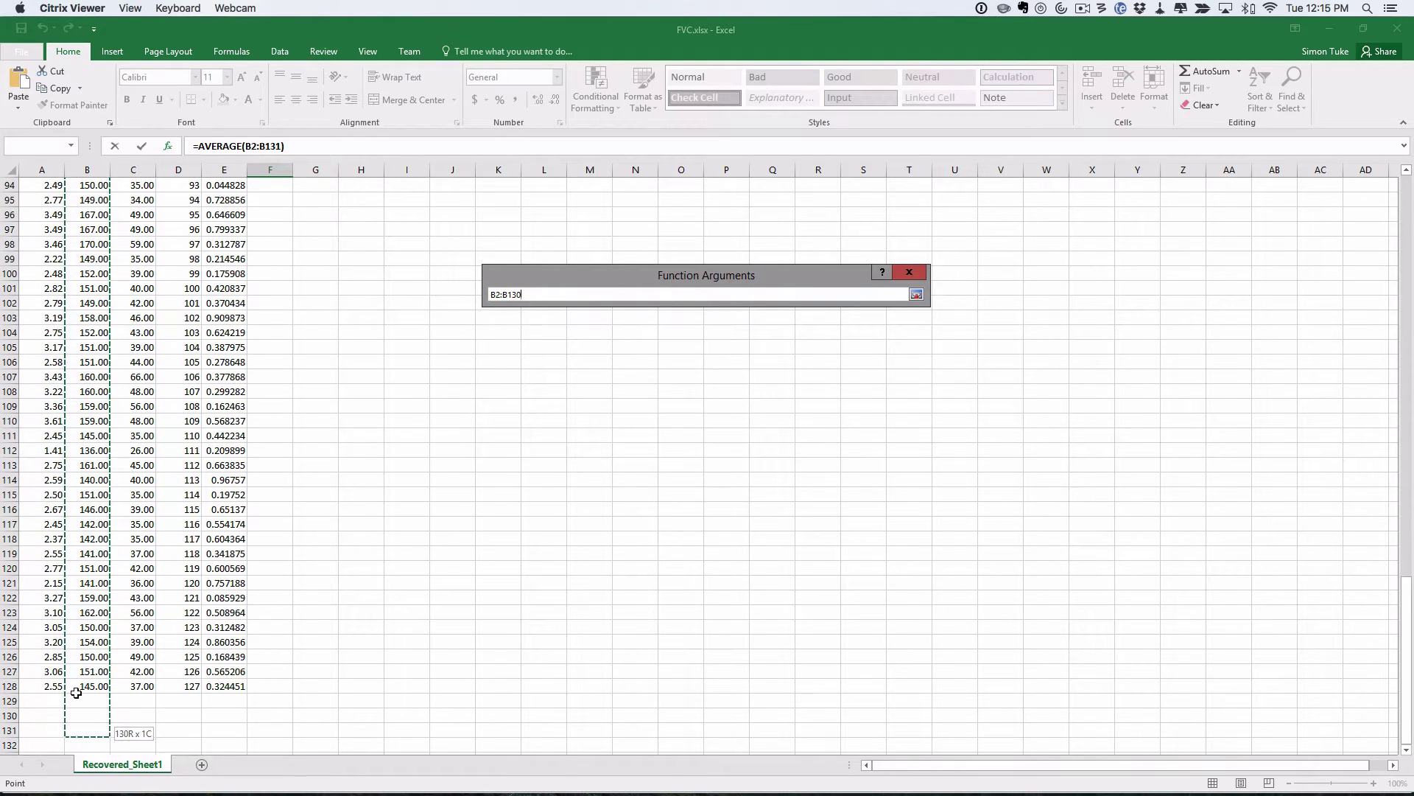
drag(76, 693, 74, 686)
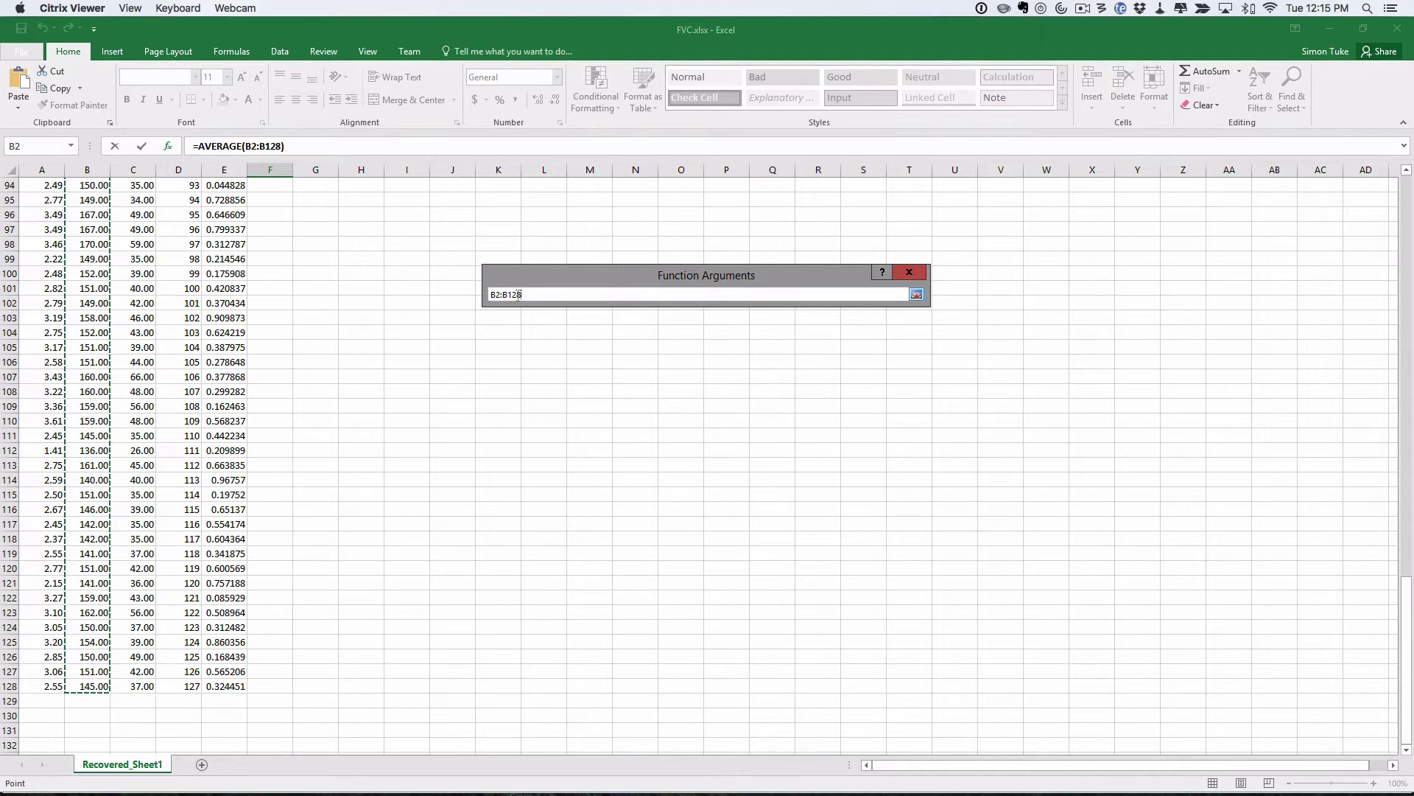
click(917, 293)
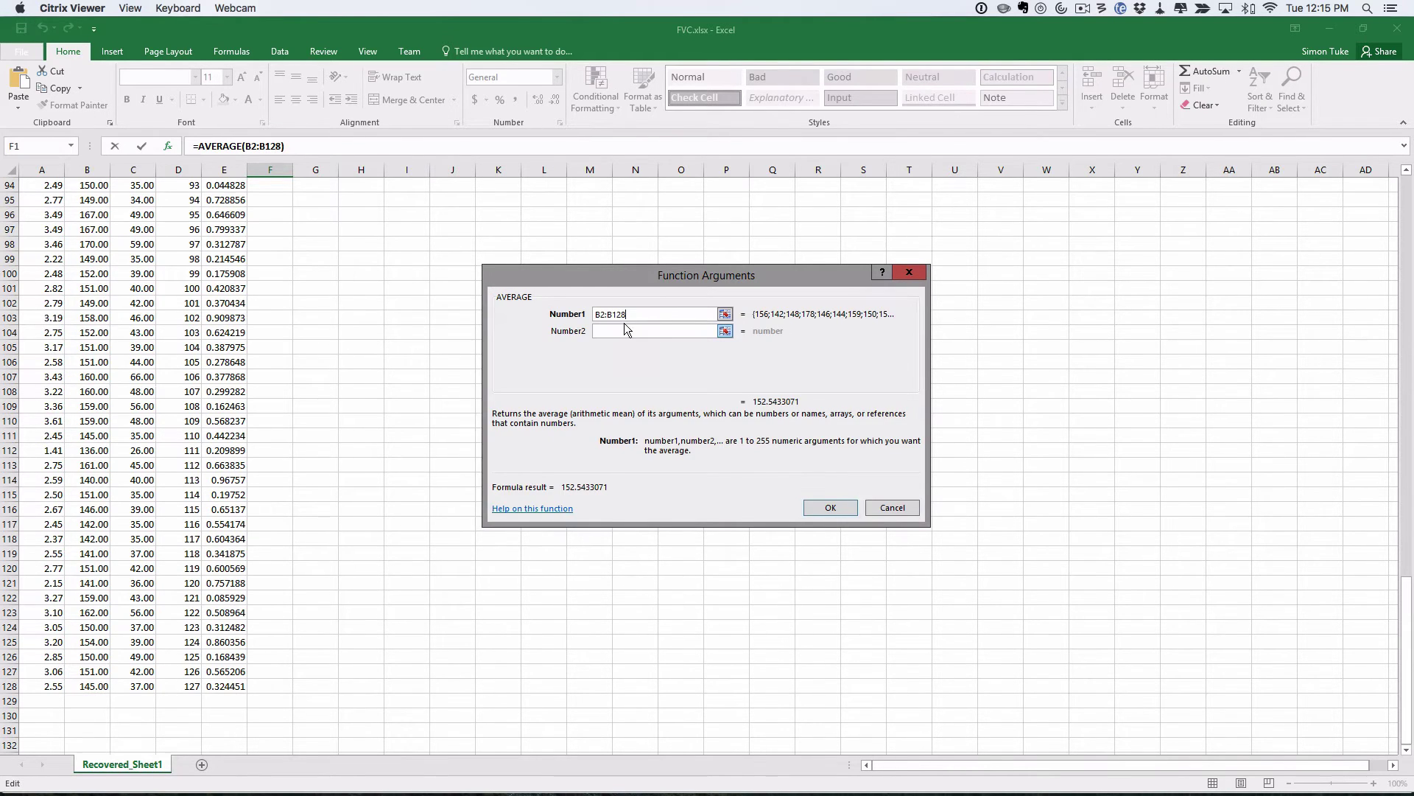
click(842, 509)
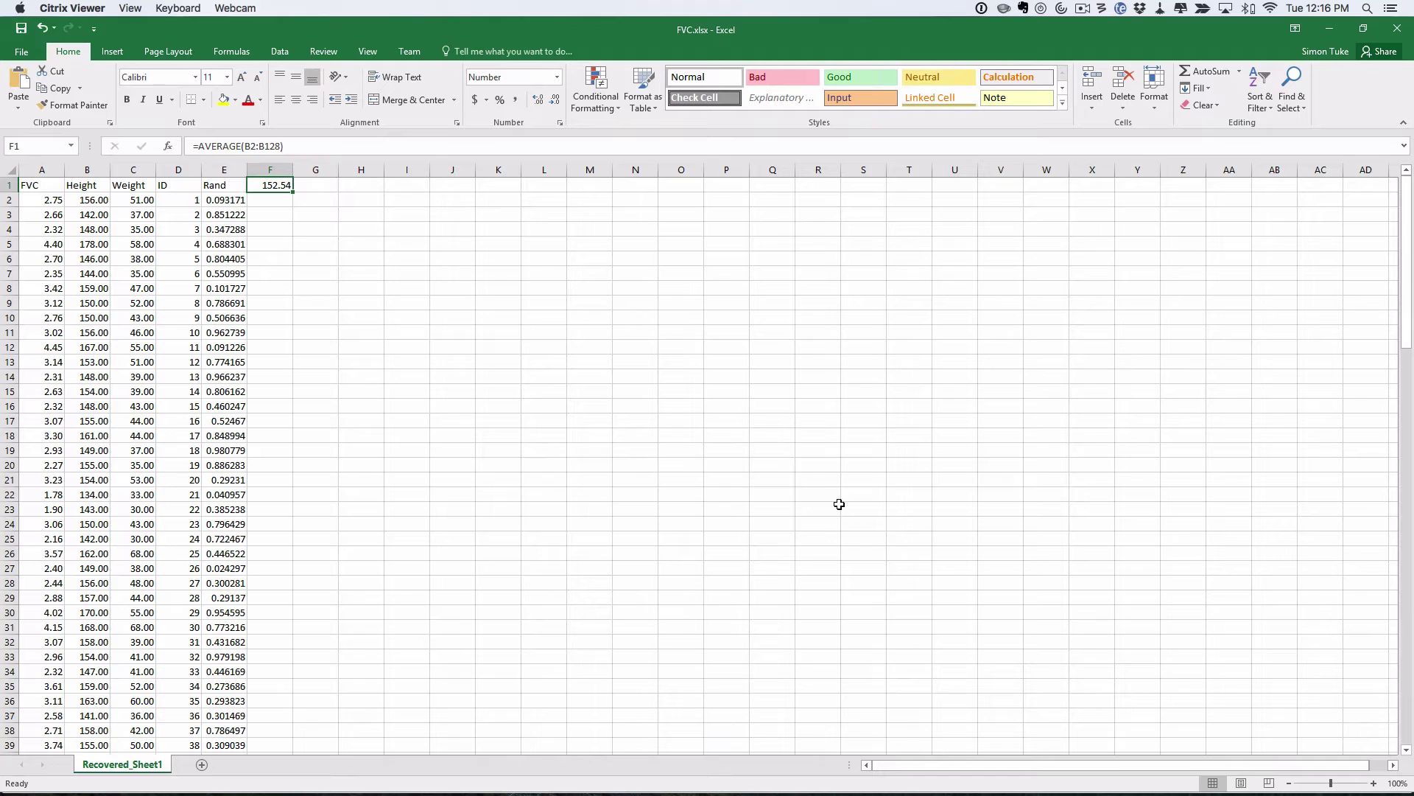
Enter an AVERAGE formula in F2 over the first ten rows, C2:C11.
click(266, 204)
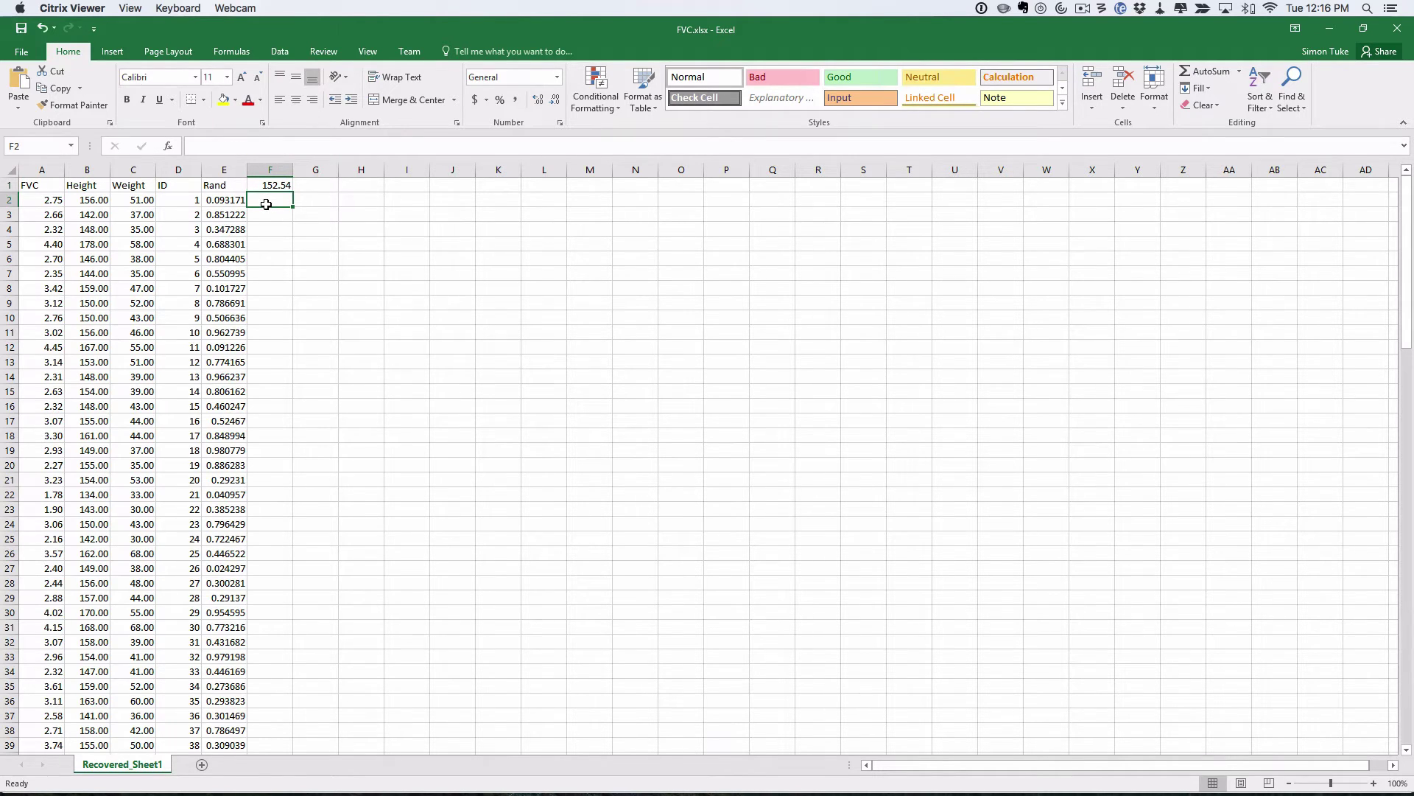
text(=averag)
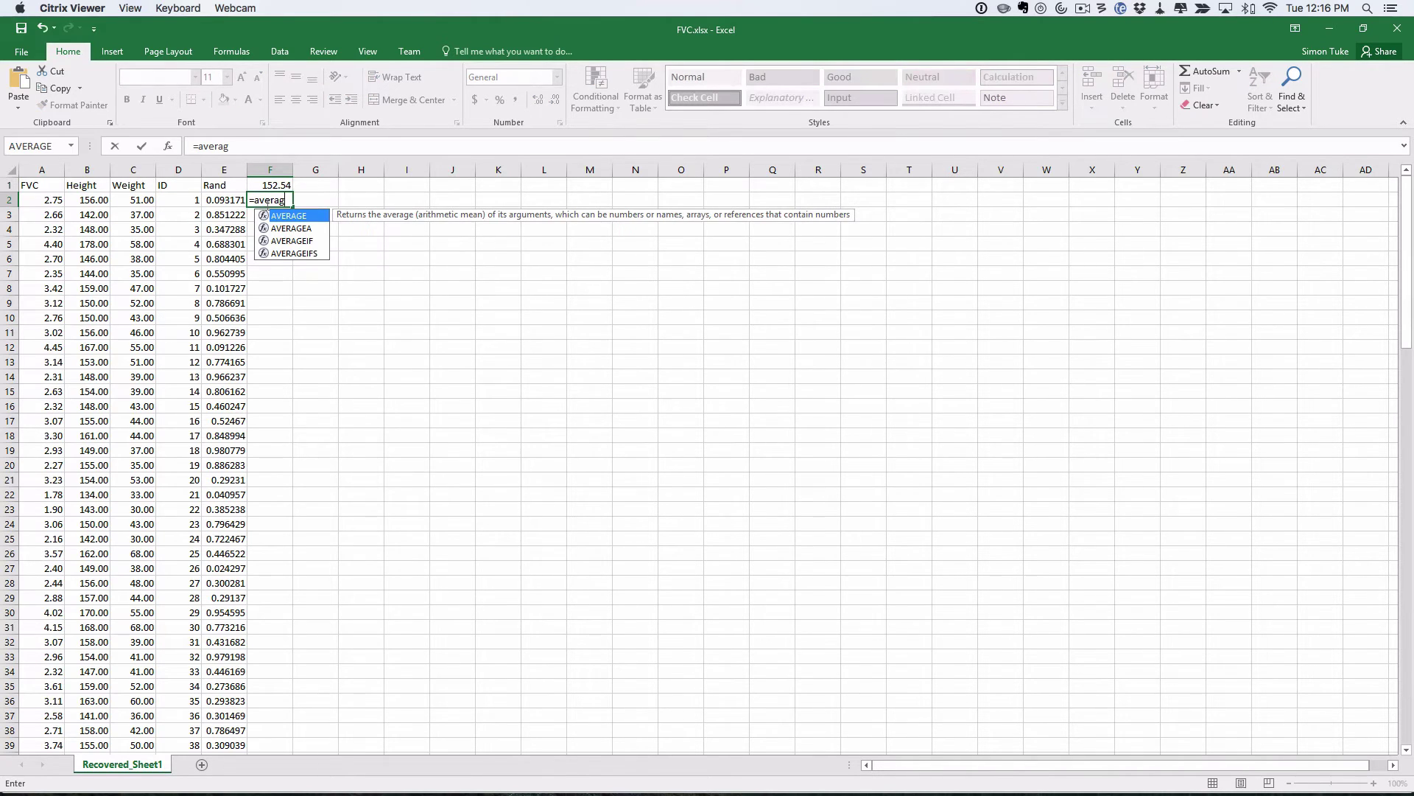
text(e()
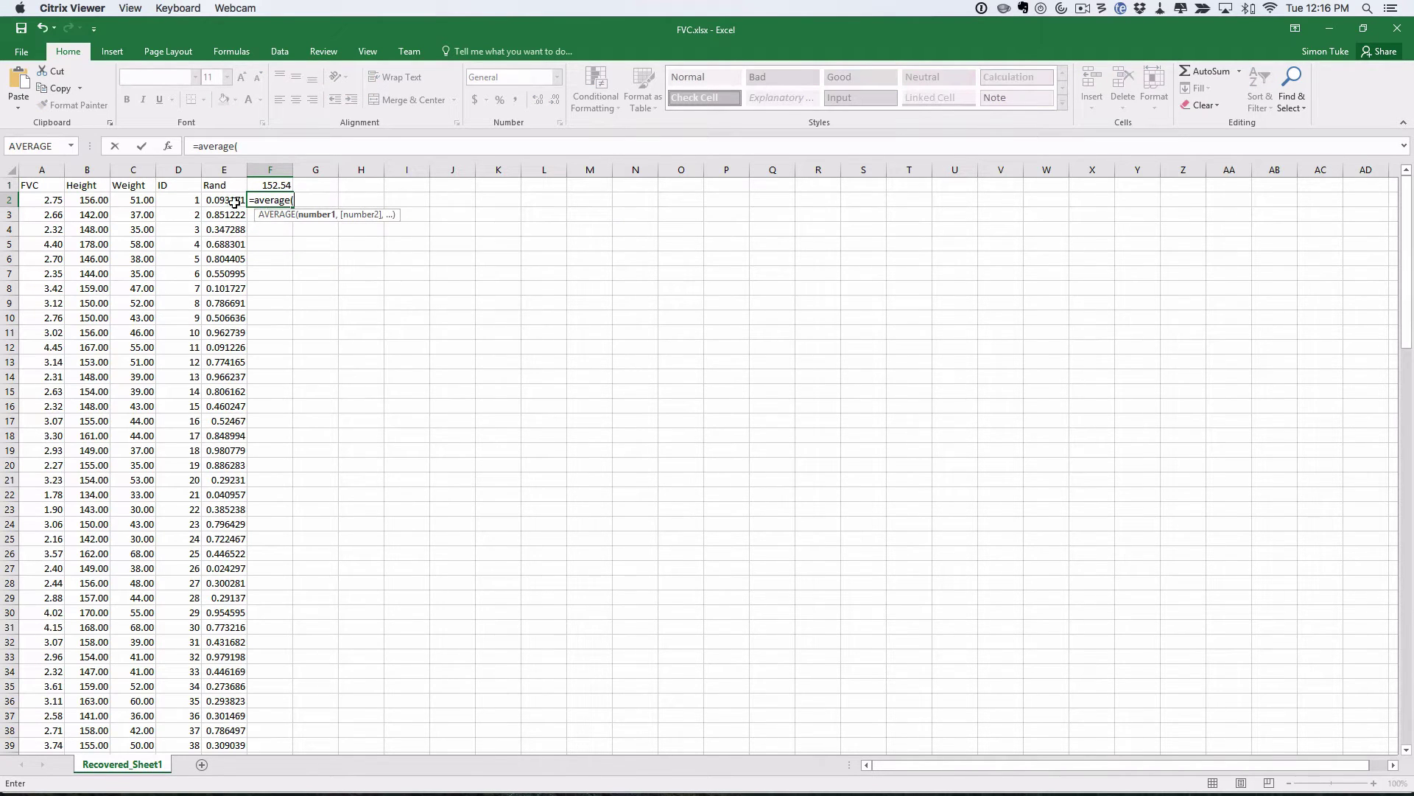
drag(139, 199, 140, 335)
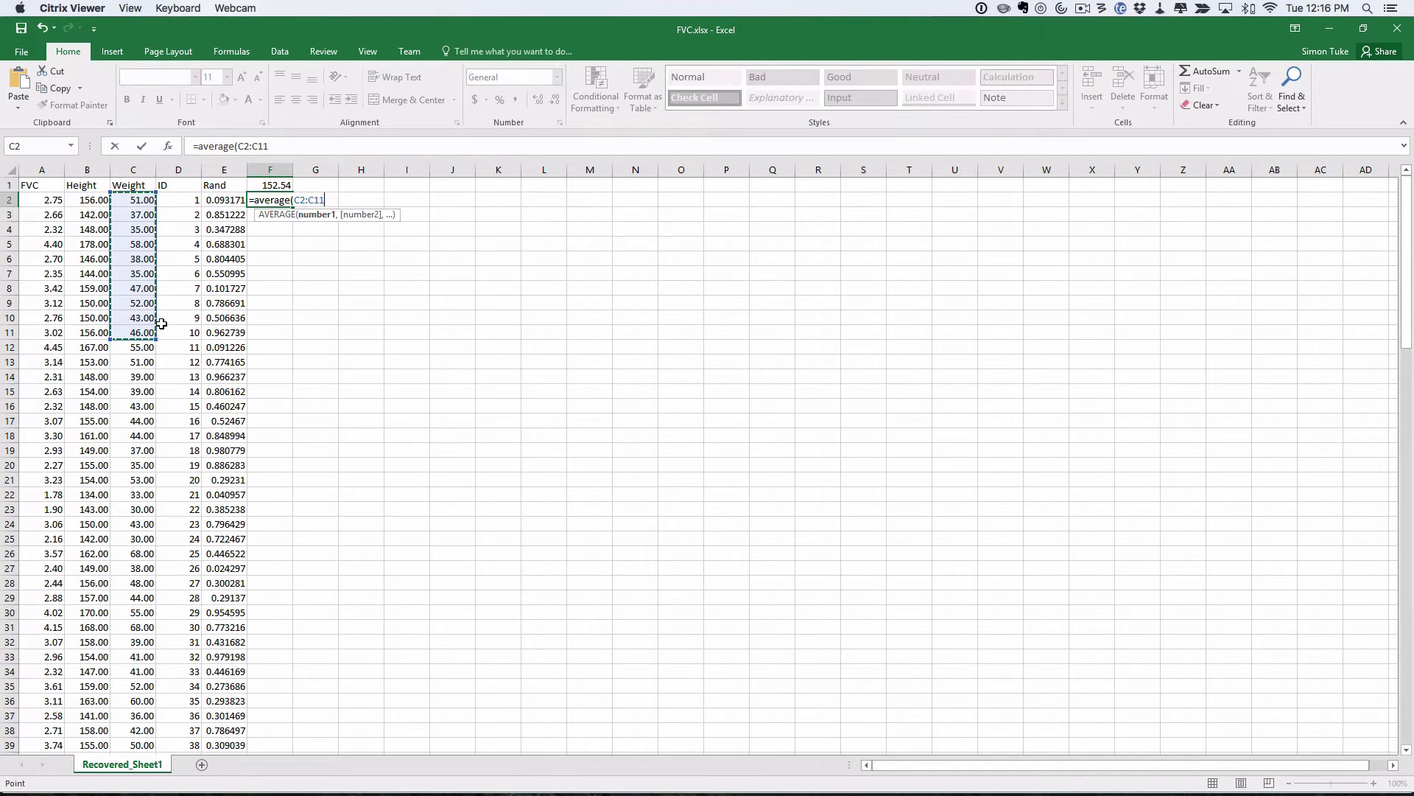
key(Return)
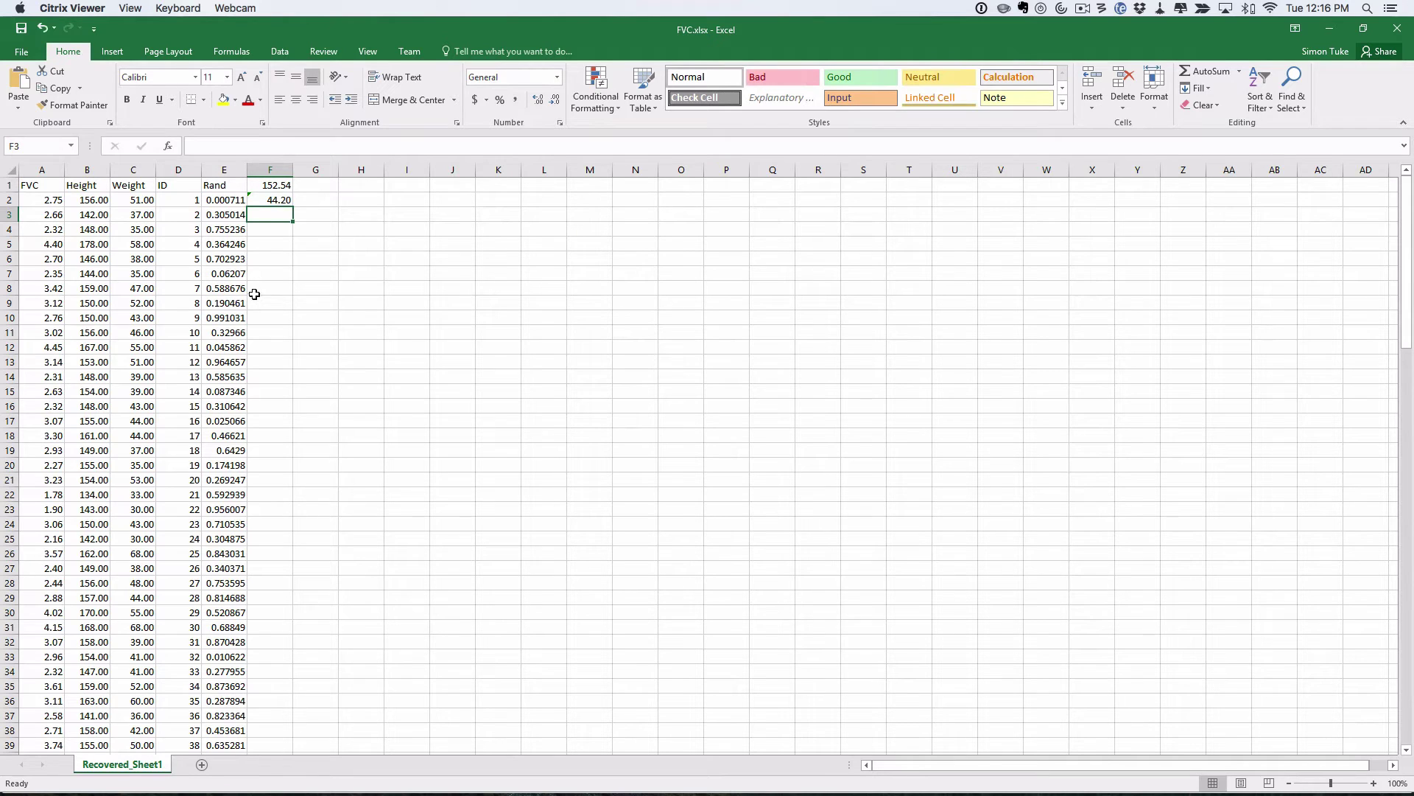
Move F2's averaged range onto the Height column, B2:B11, giving 152.90.
click(263, 201)
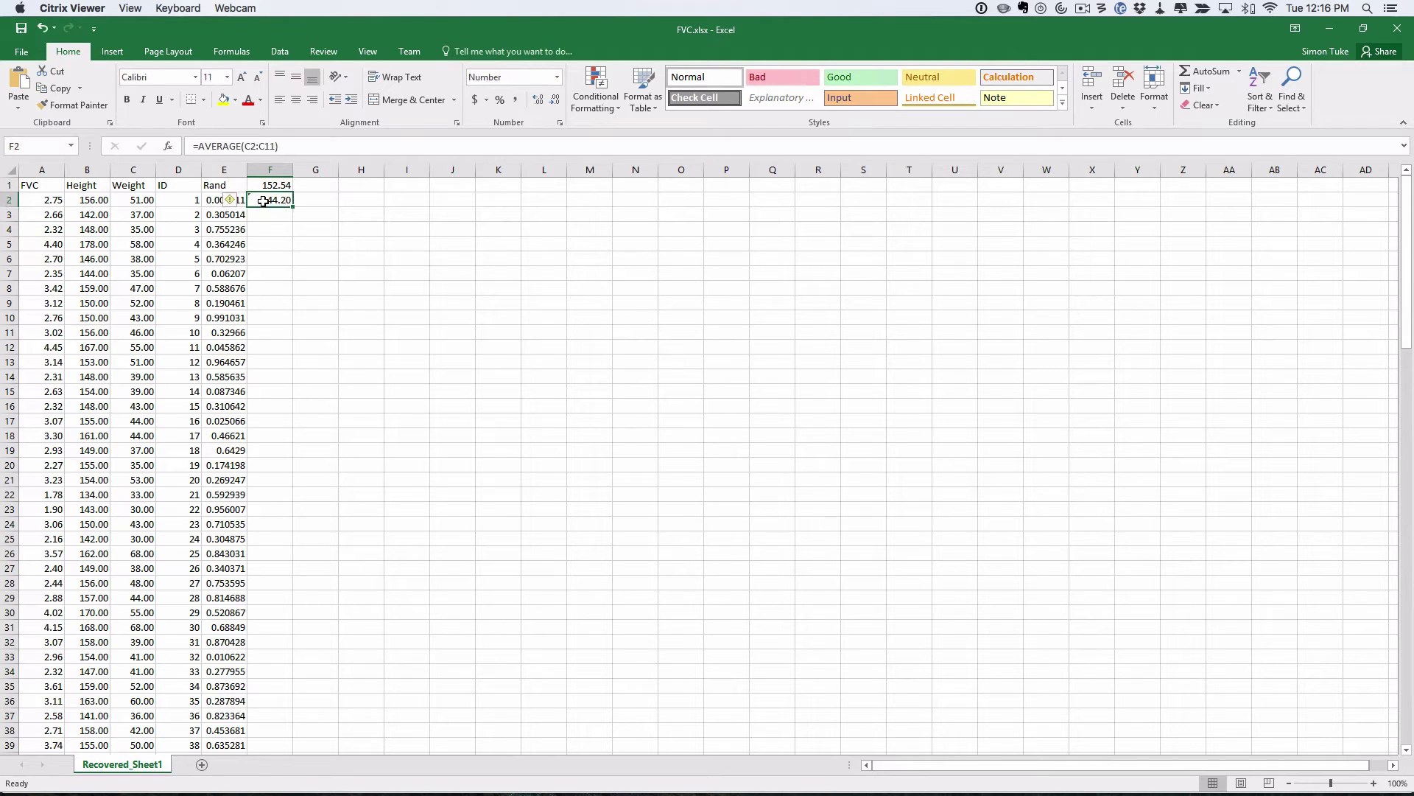
double_click(263, 201)
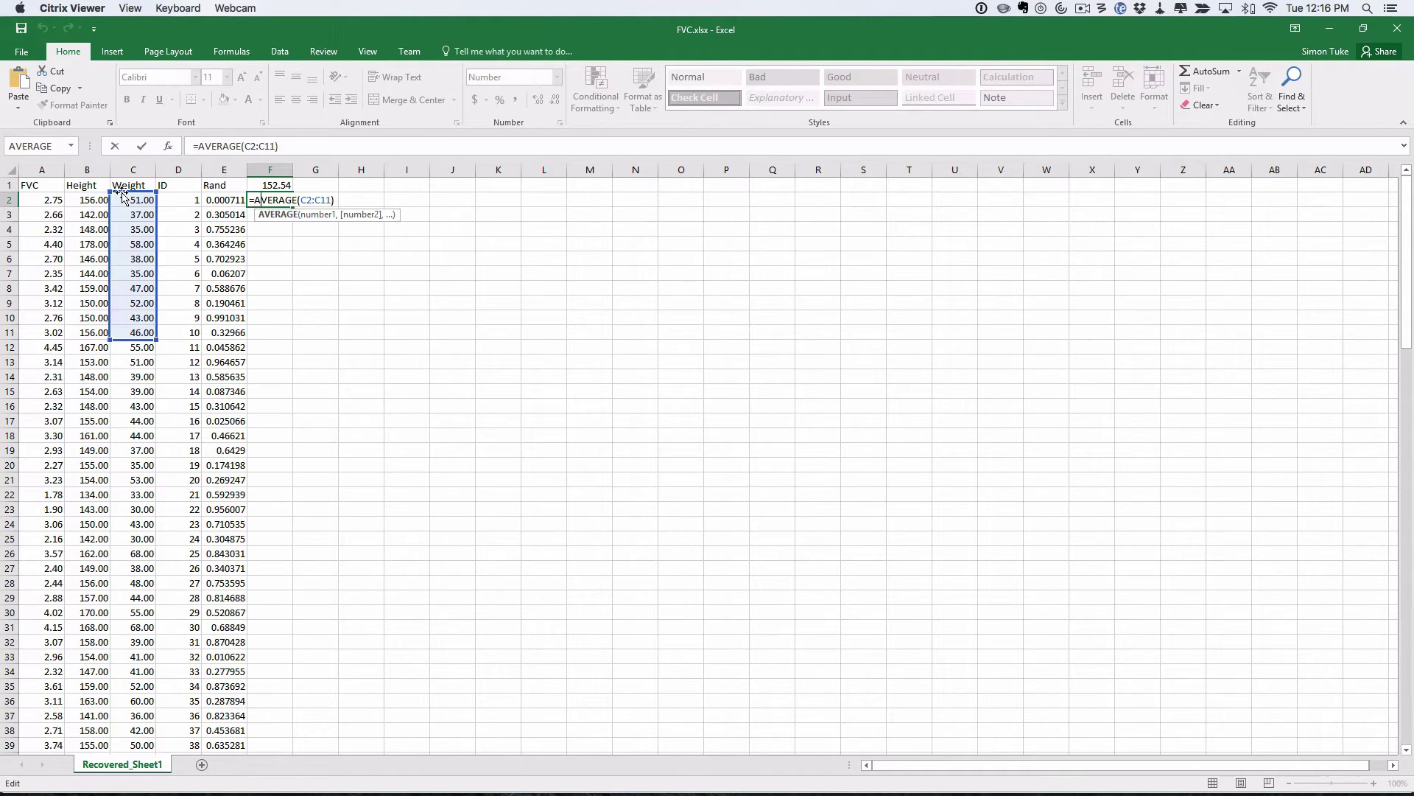
drag(126, 195, 96, 201)
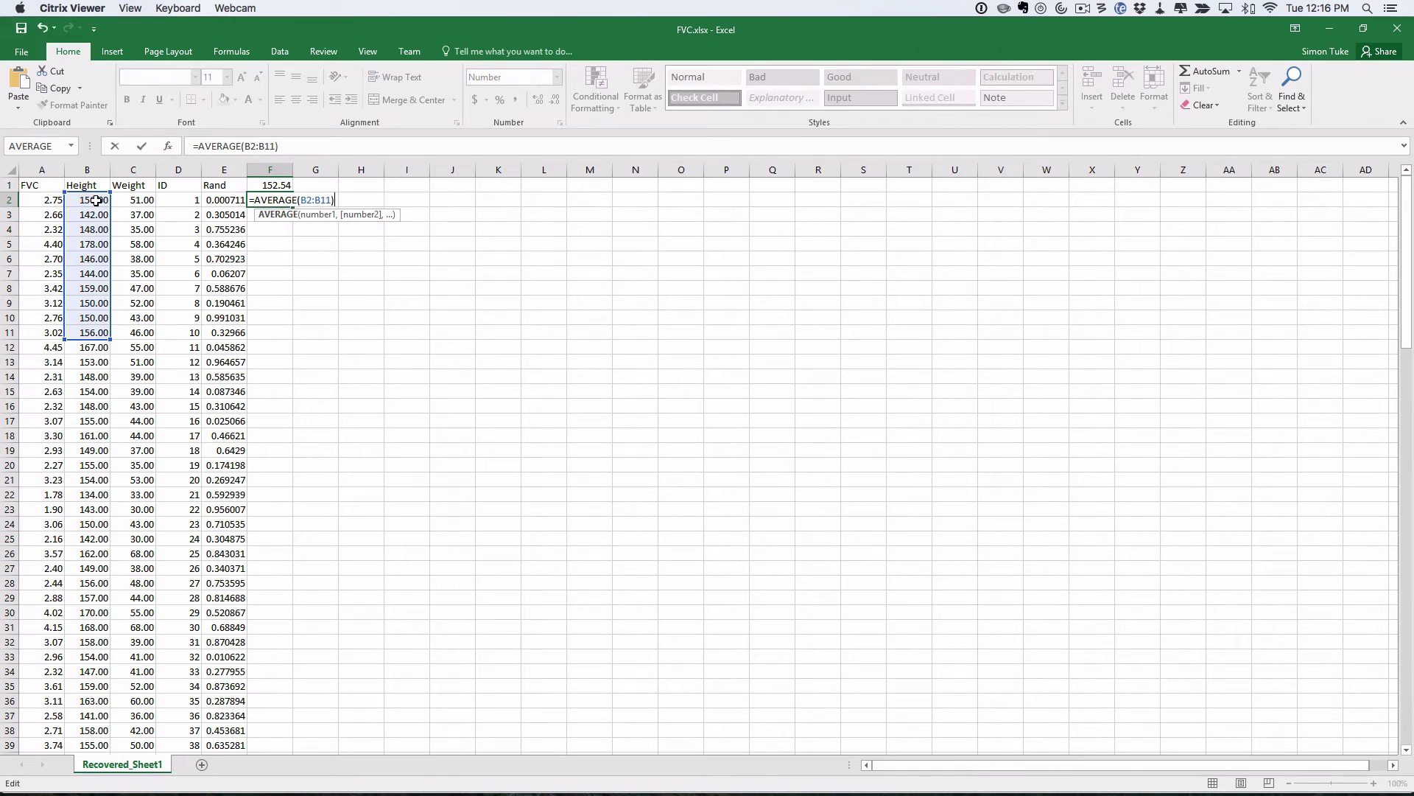
key(Return)
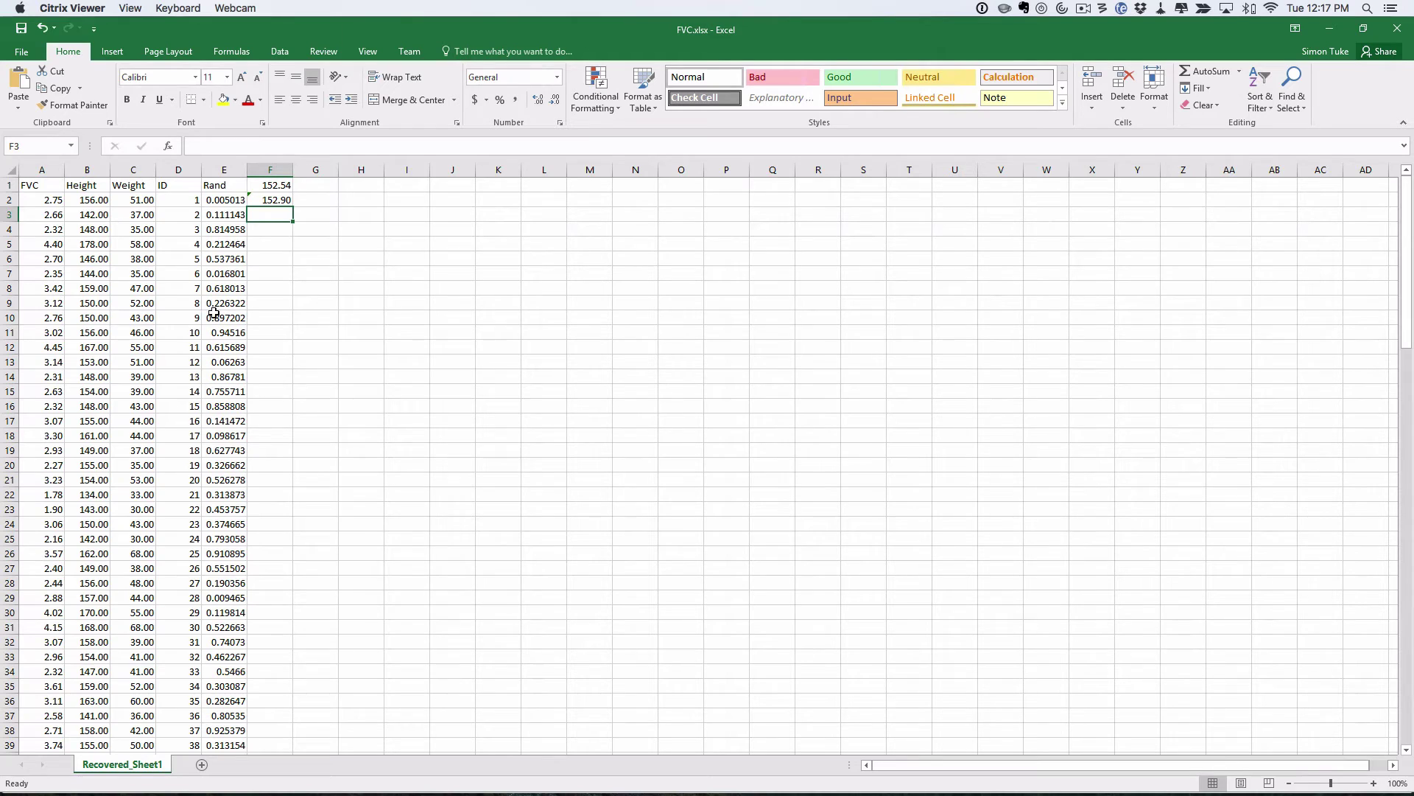
Sort the data rows by the Rand column, smallest to largest.
click(277, 58)
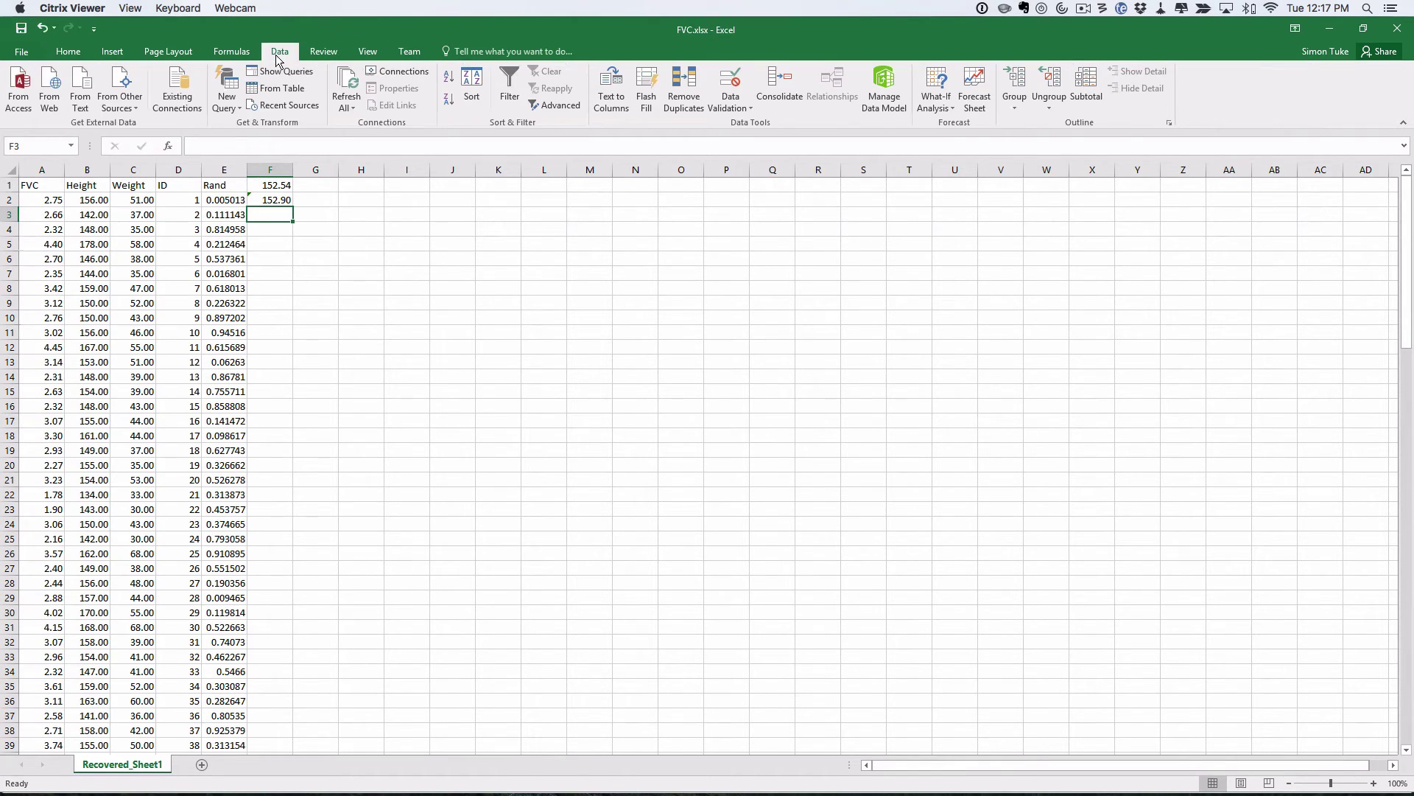
click(472, 81)
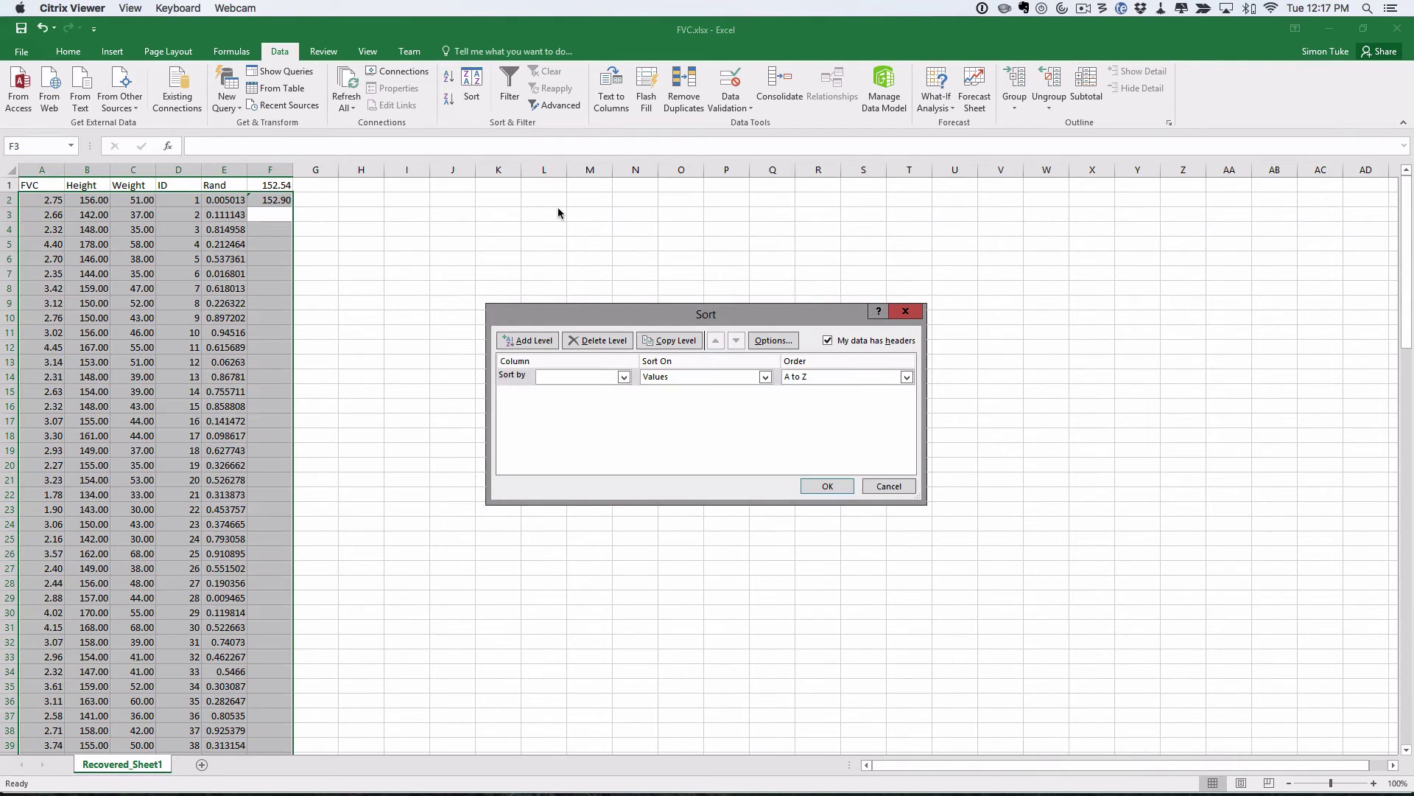
click(623, 377)
click(572, 429)
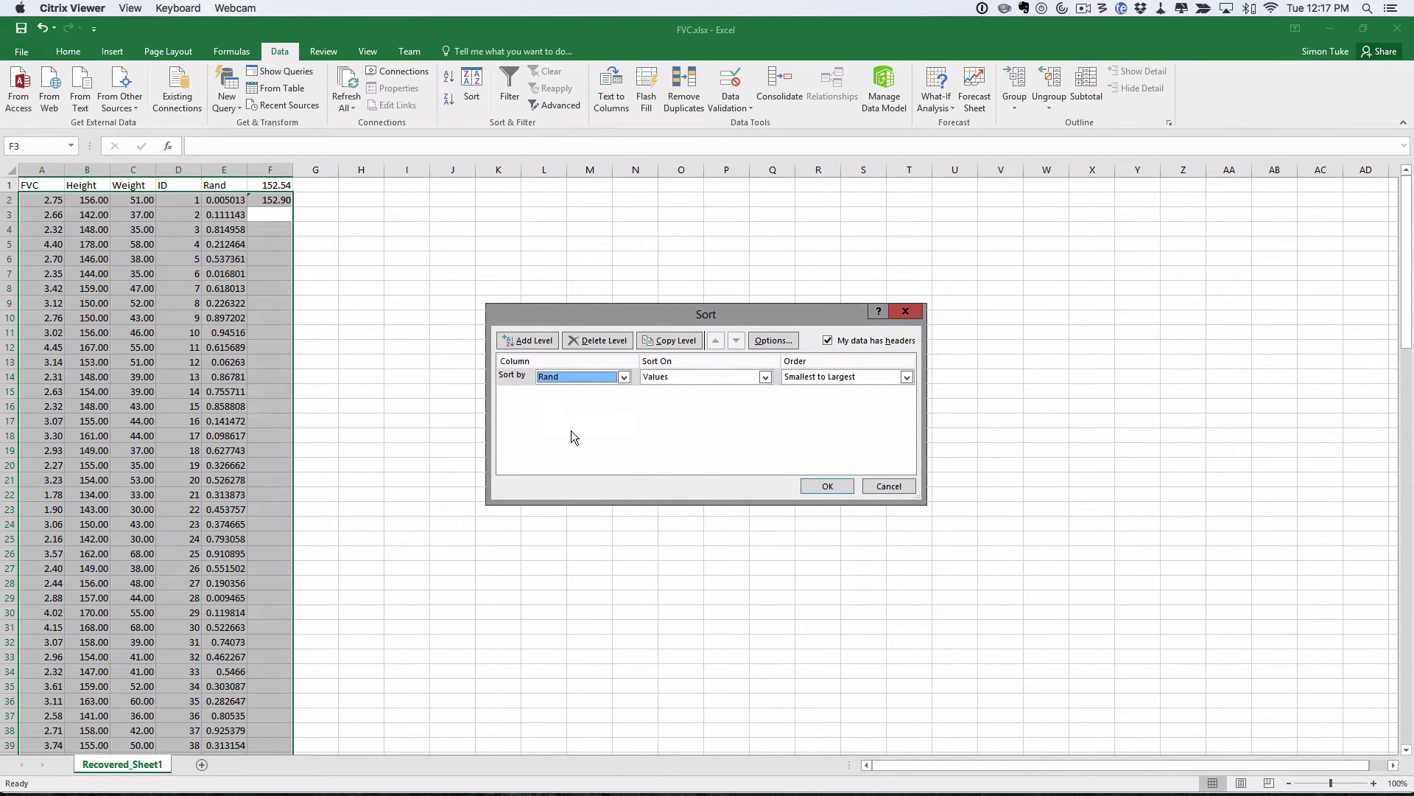
click(827, 487)
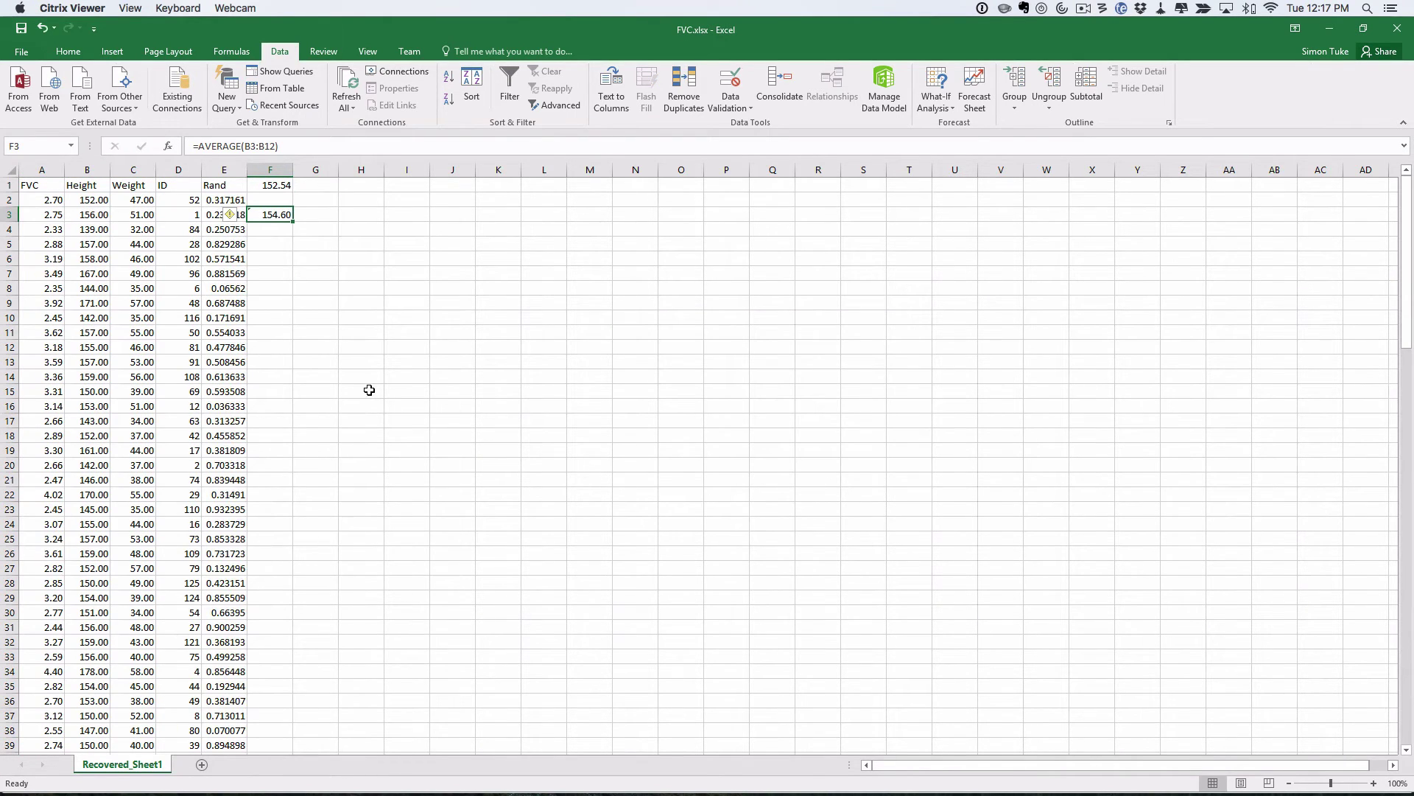
Shift F3's averaged range from B3:B12 up to B2:B11, giving 154.30.
click(178, 202)
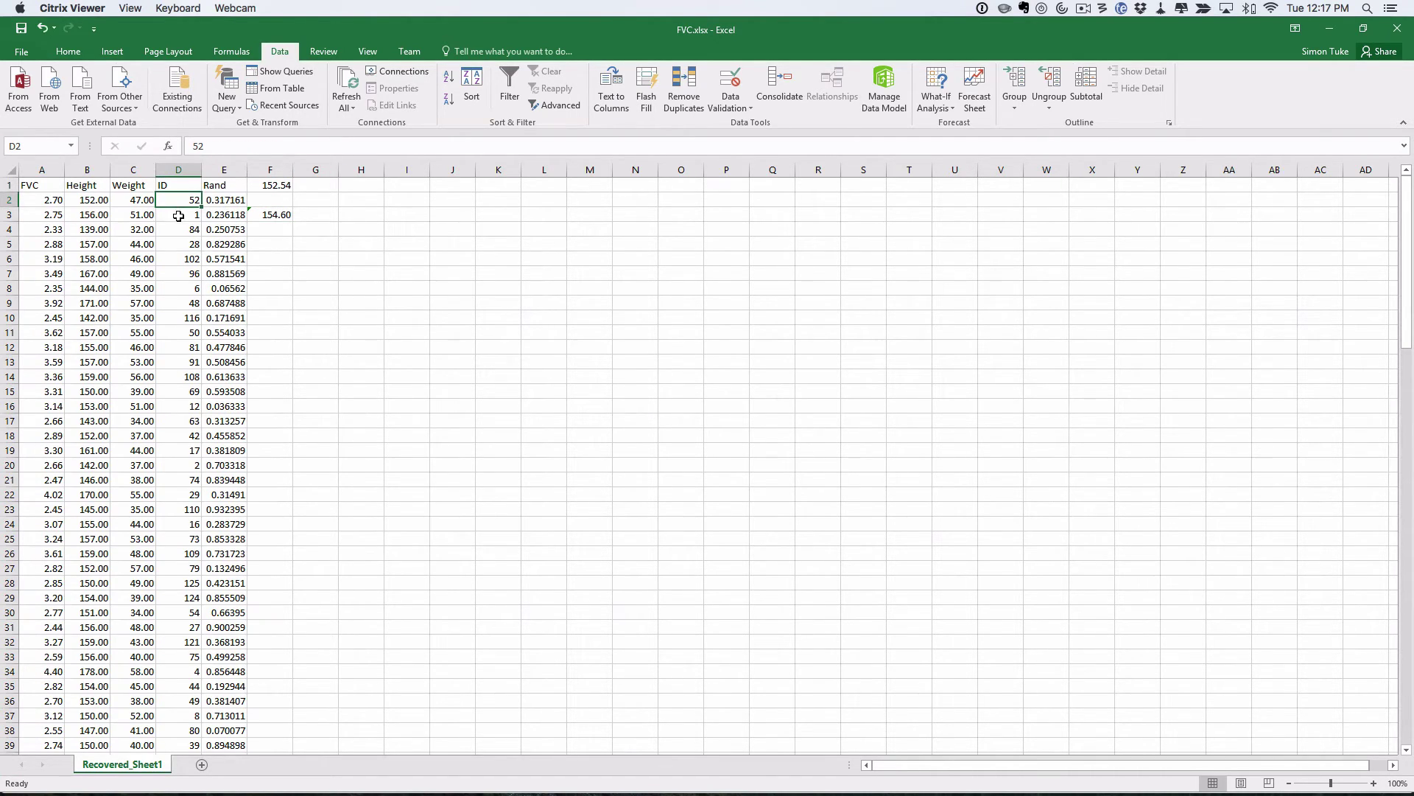
double_click(277, 215)
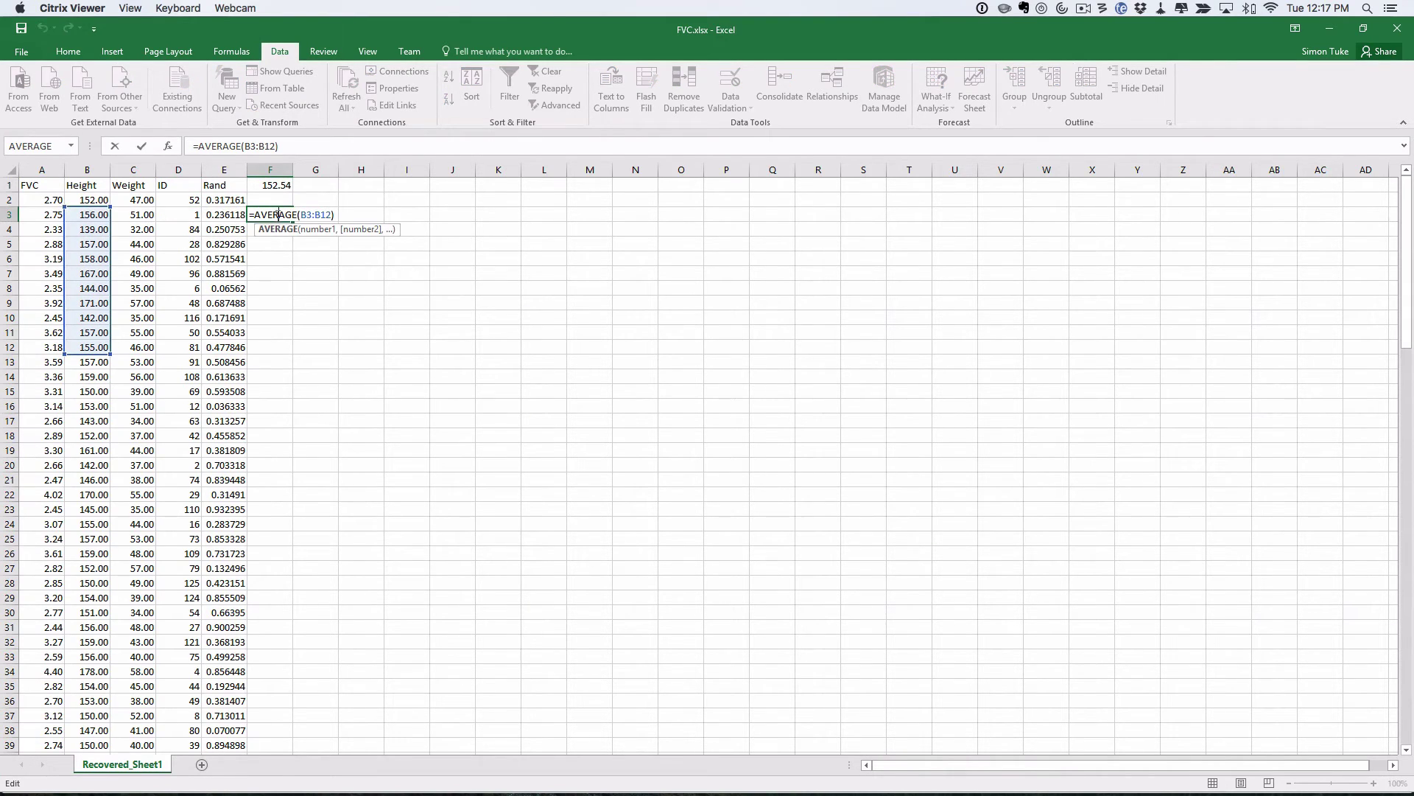
drag(86, 205, 85, 200)
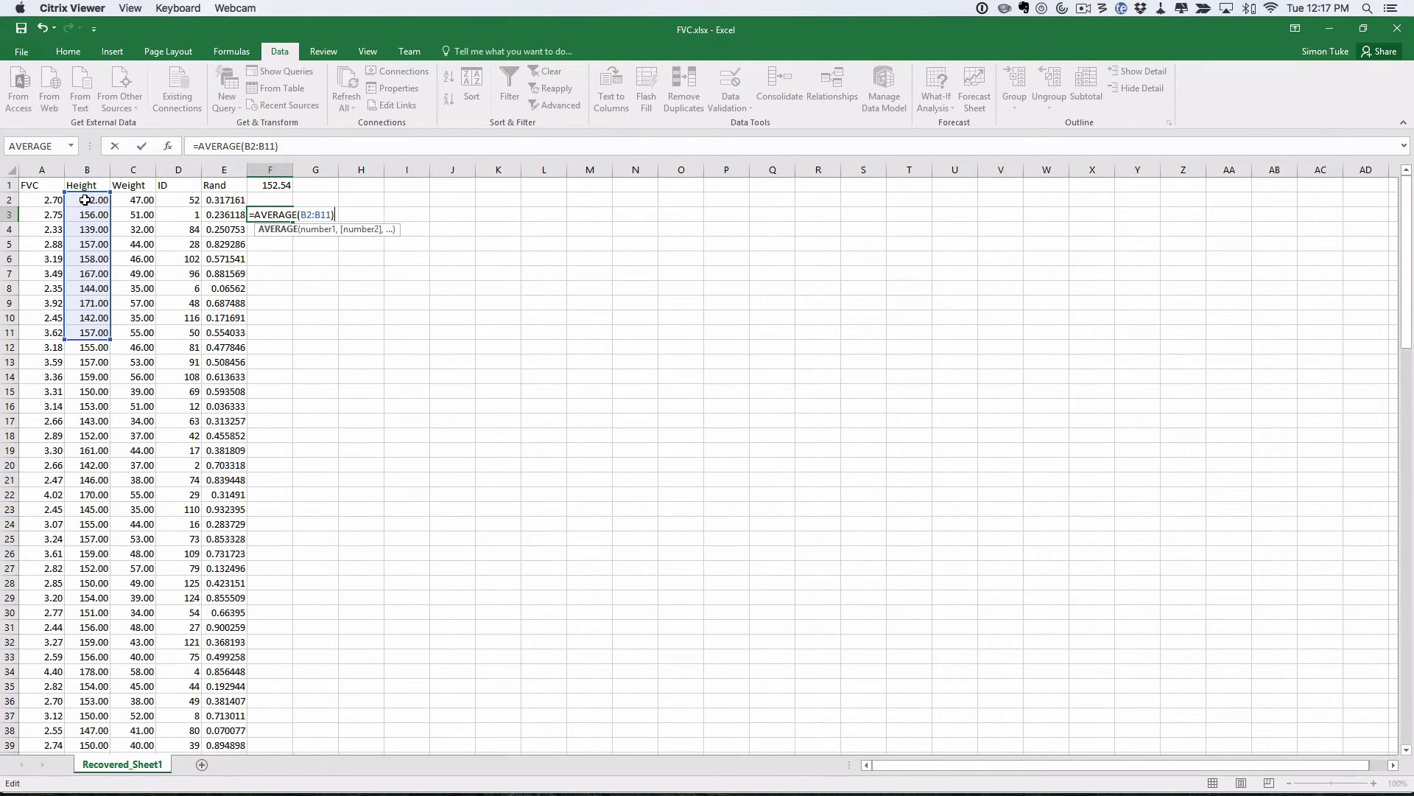
key(Return)
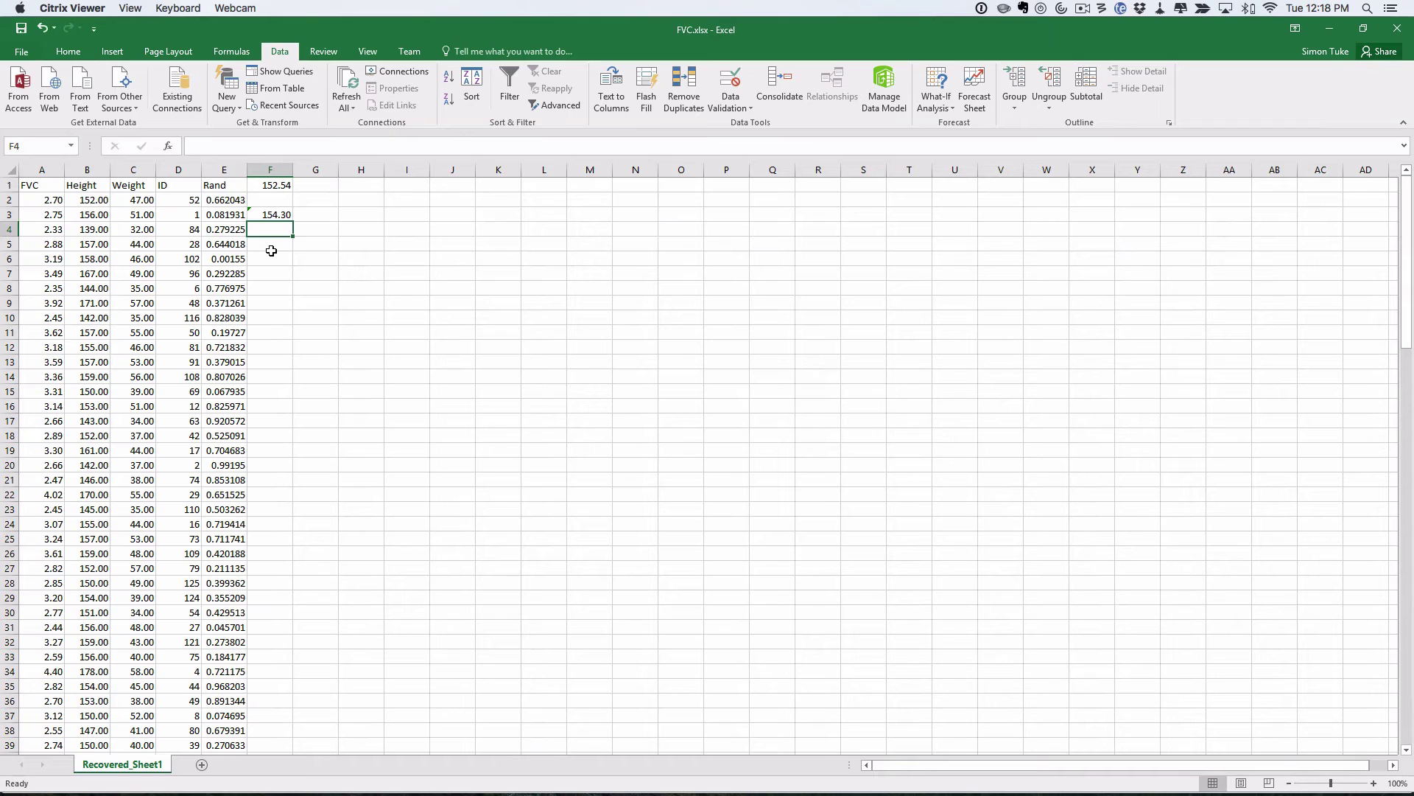
Record sample 1 as 152.90 and sample 2 as 154.30 in K2:L3.
click(498, 203)
text(1)
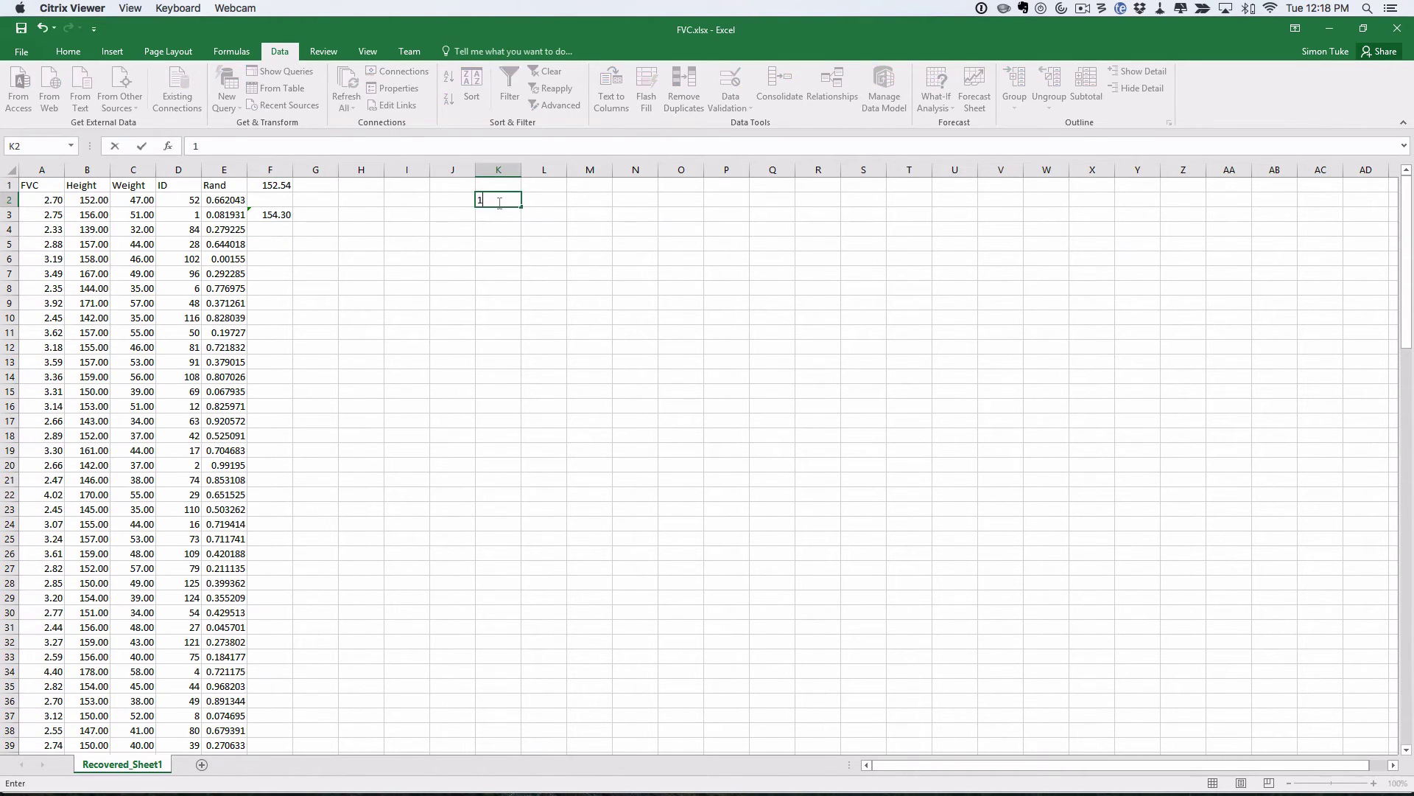
key(Tab)
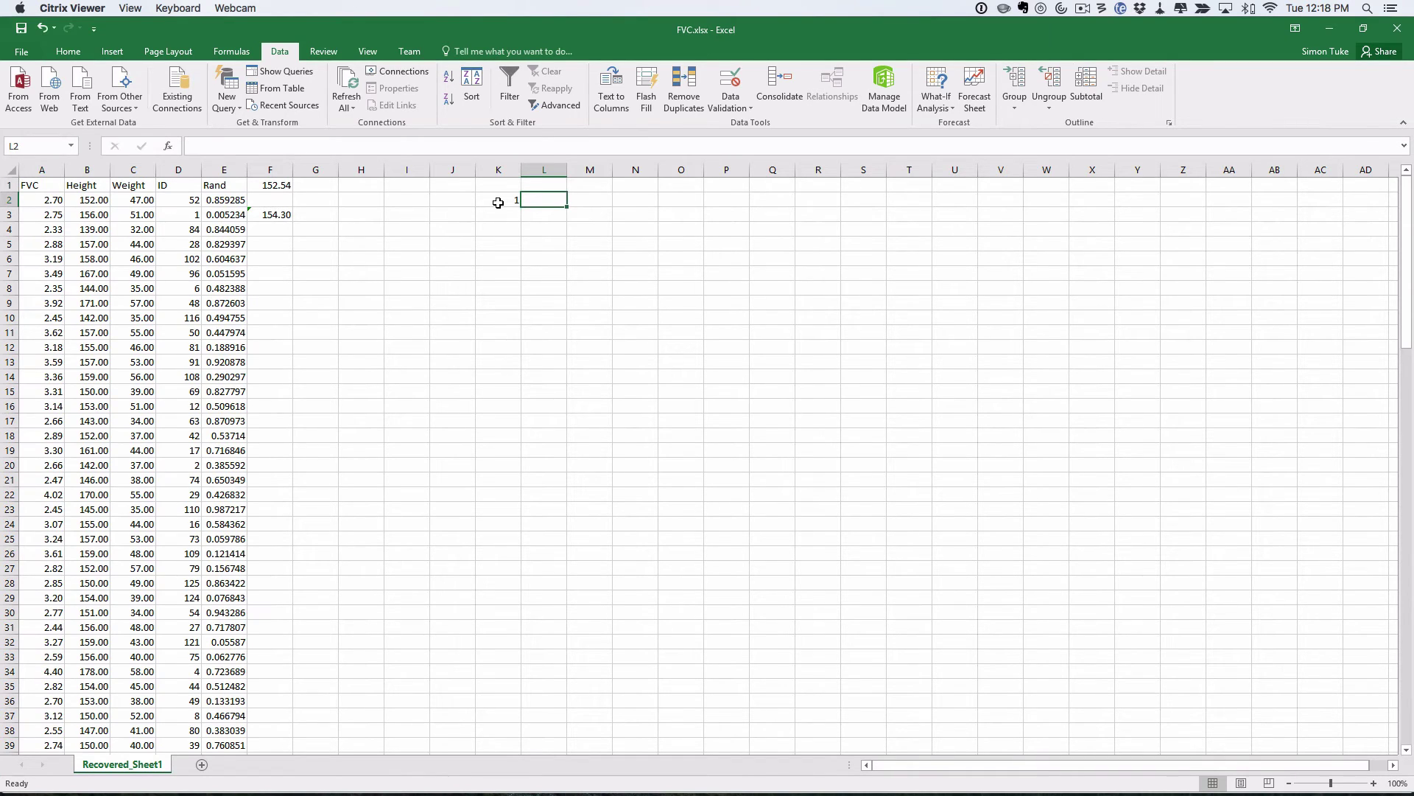
text(152.90)
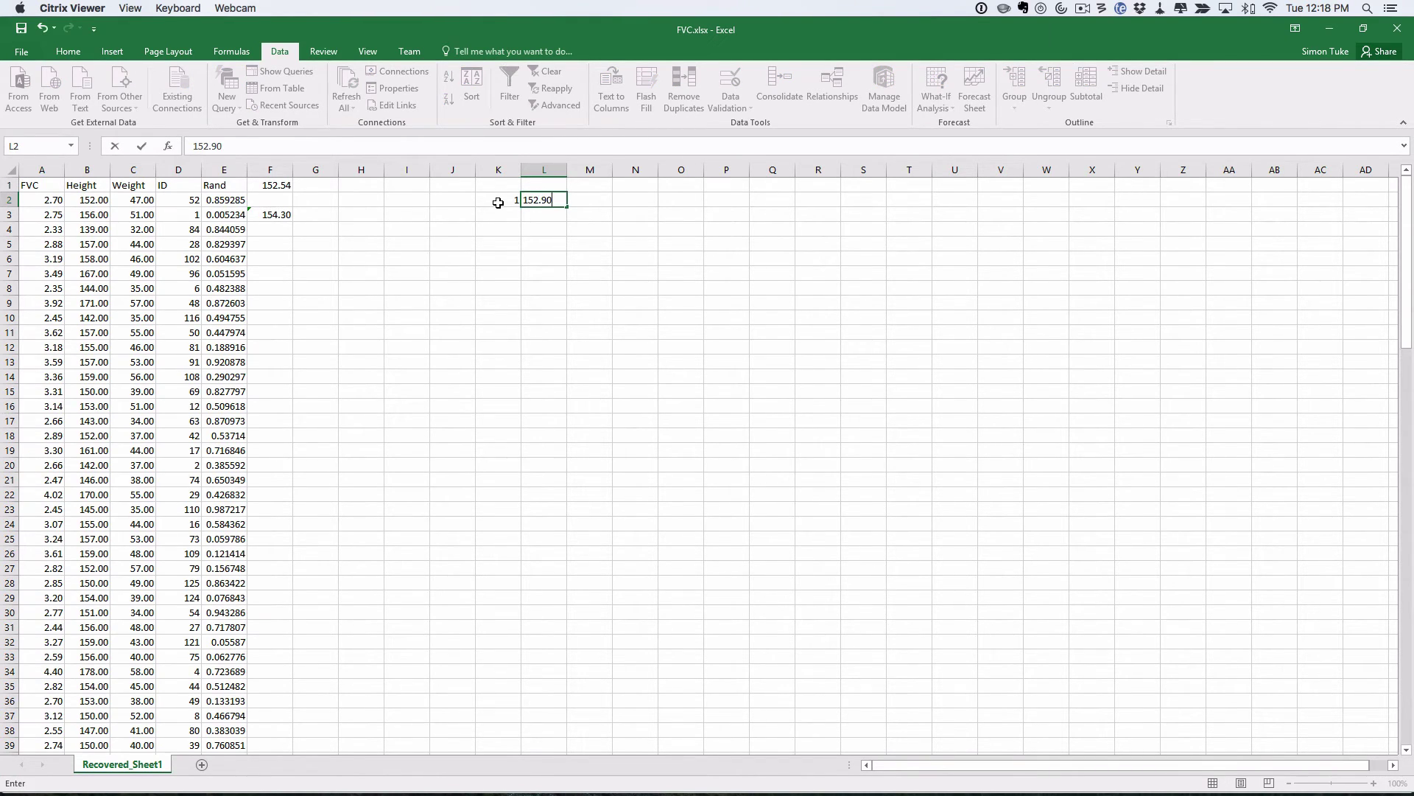
key(Return)
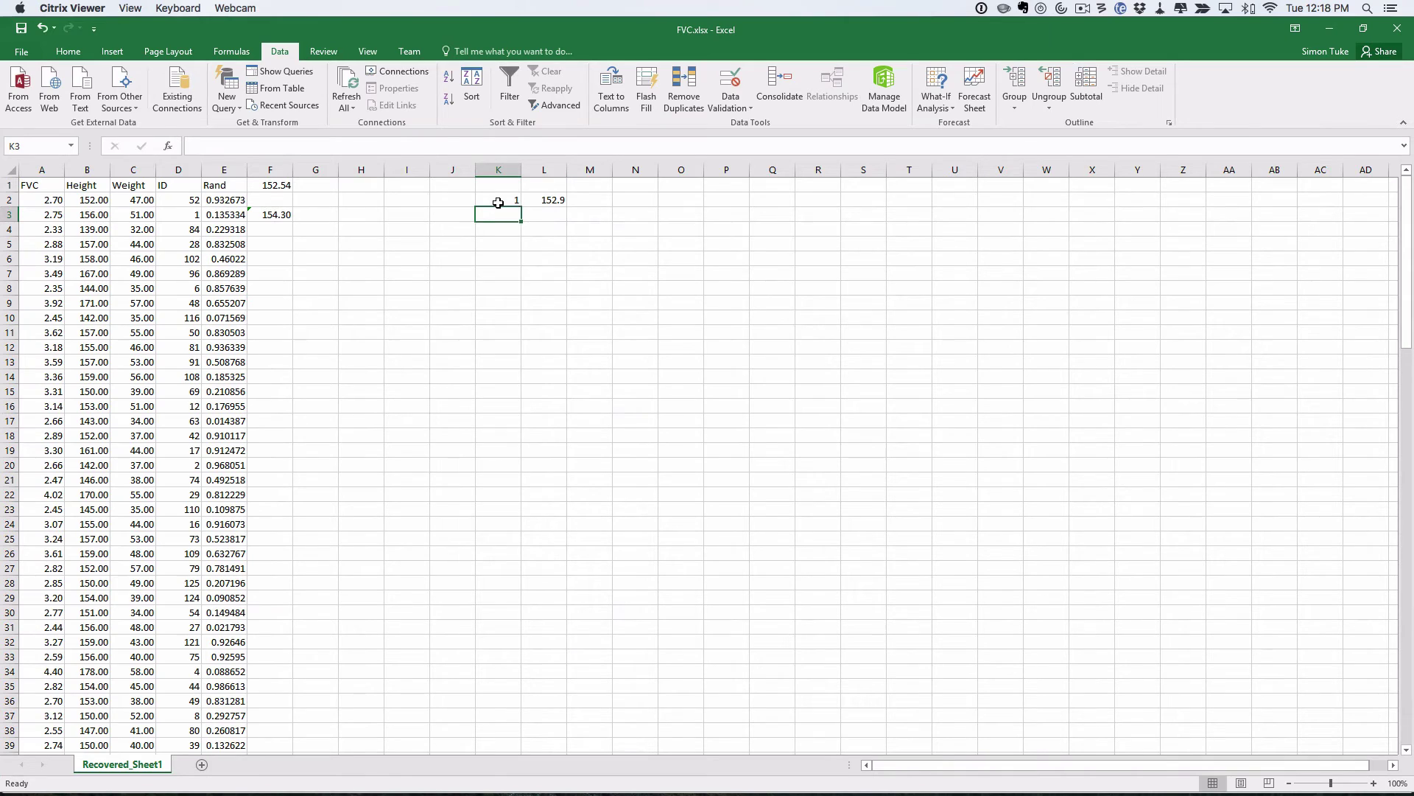
text(2)
key(Tab)
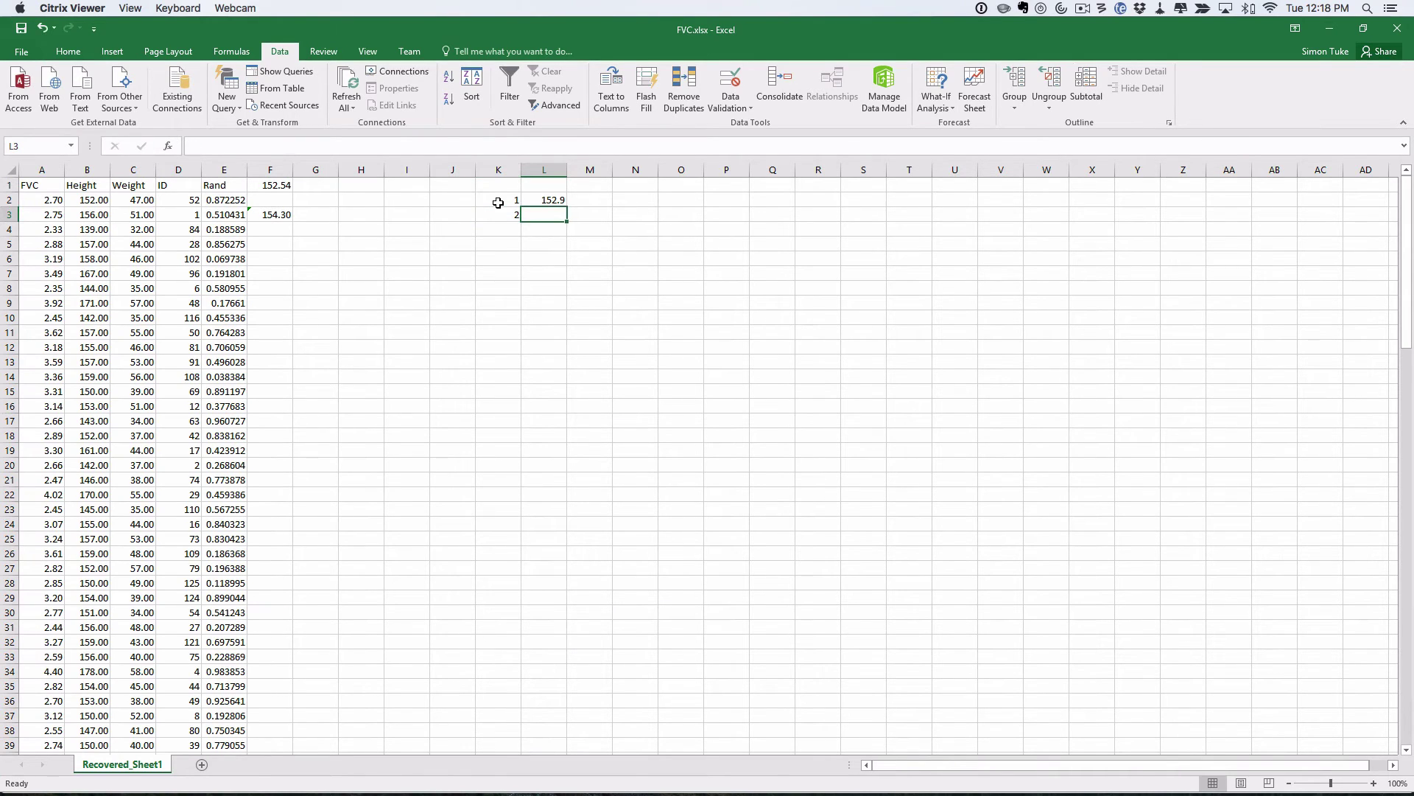
text(154.)
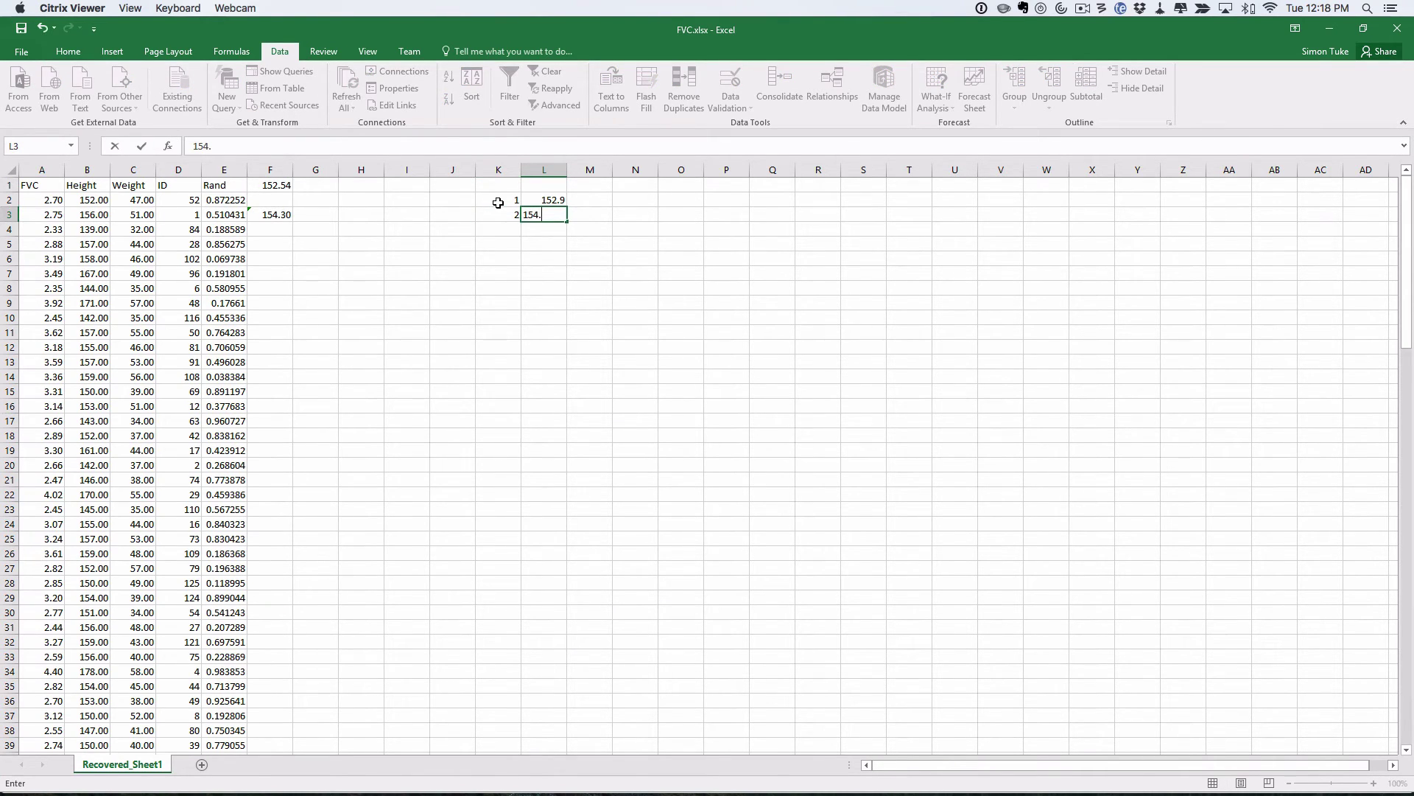
text(30)
key(Return)
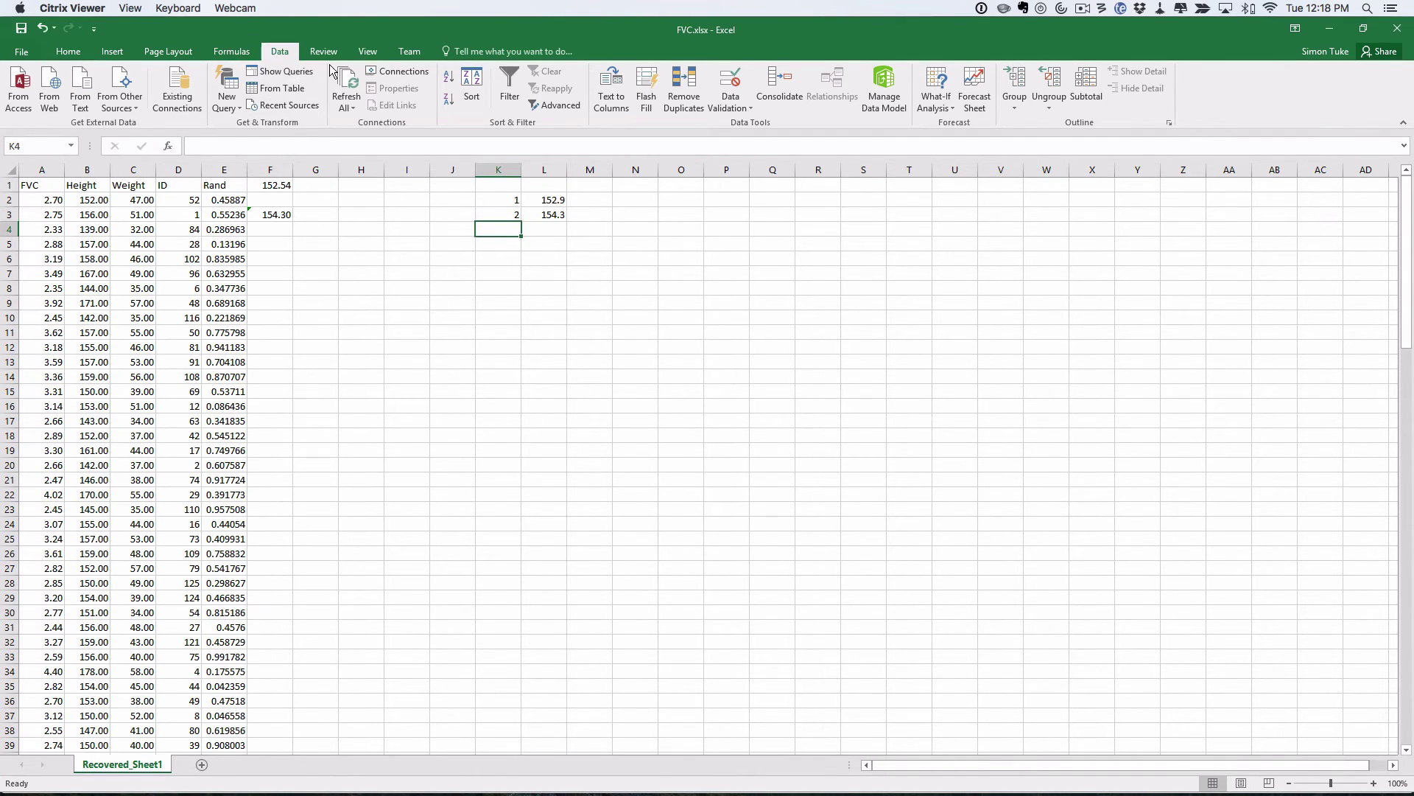
Cancel two mis-targeted sort attempts, then reopen Sort from a cell inside the data table.
click(474, 81)
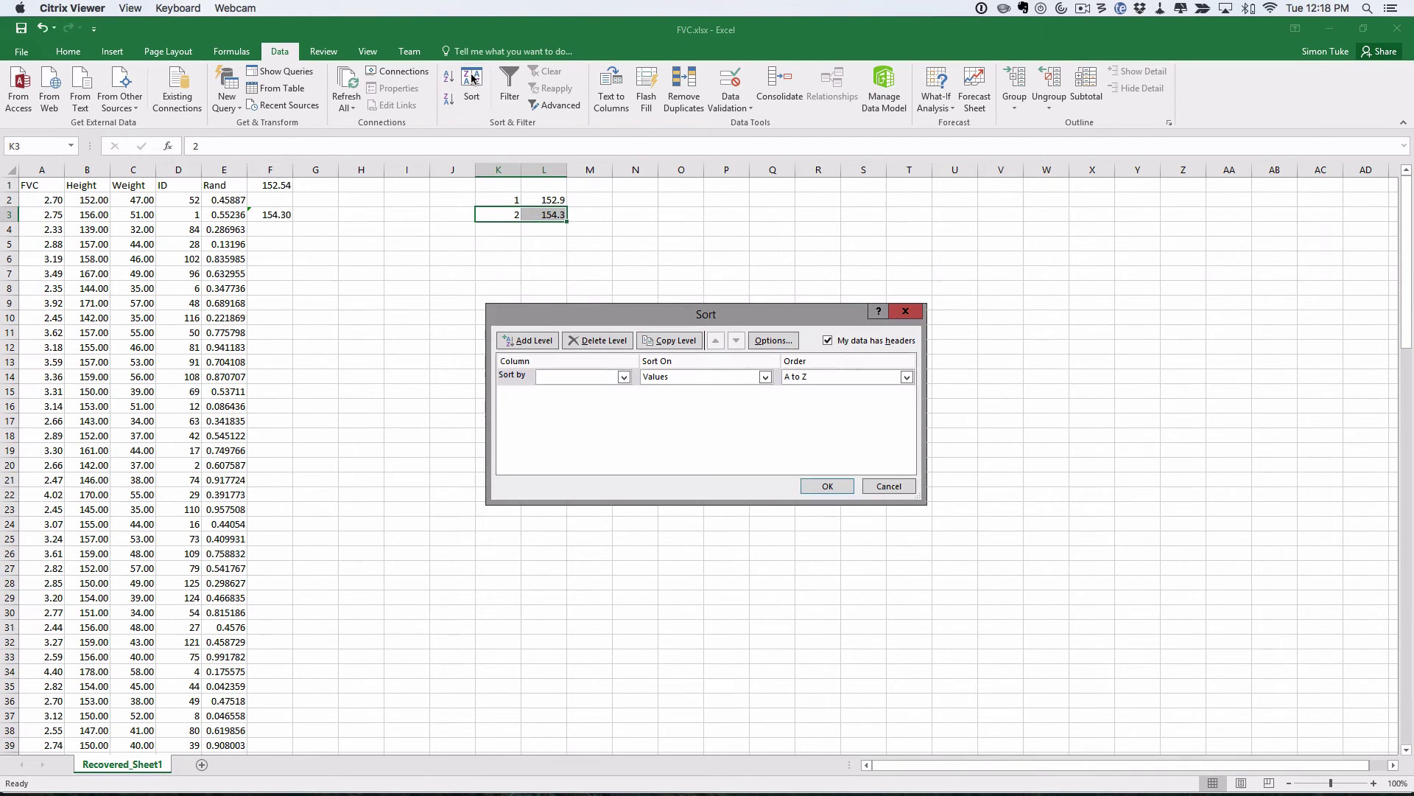
click(624, 377)
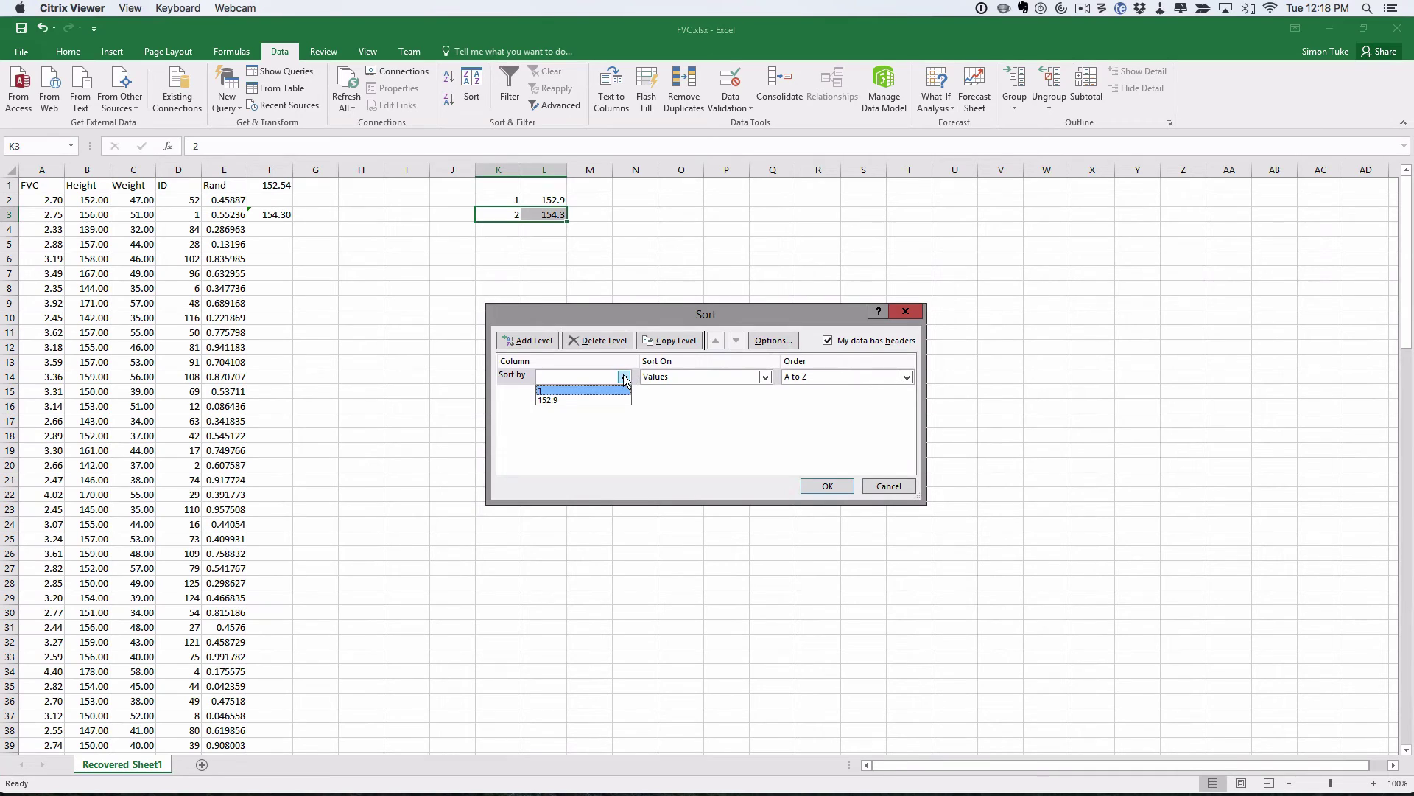
click(625, 378)
click(878, 489)
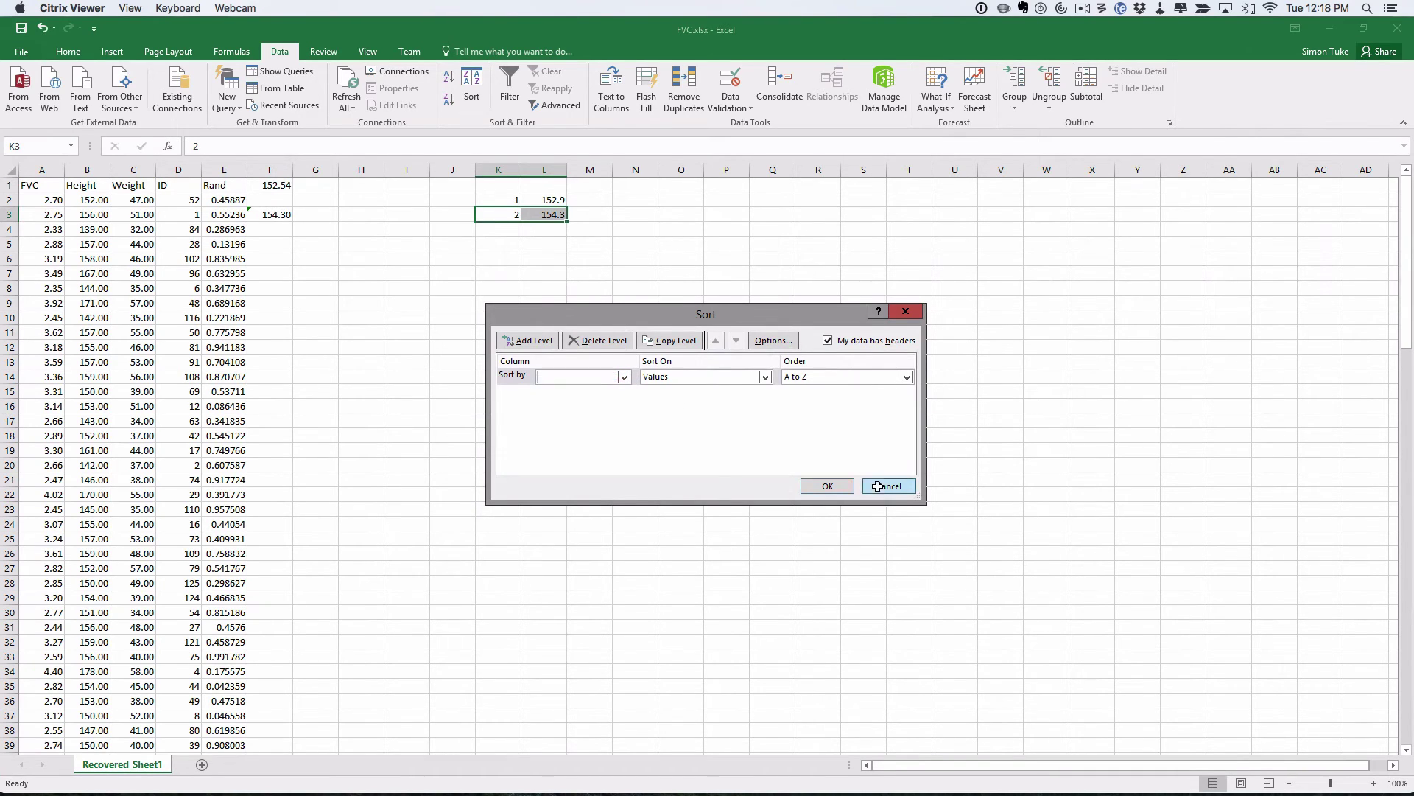
click(472, 84)
click(623, 377)
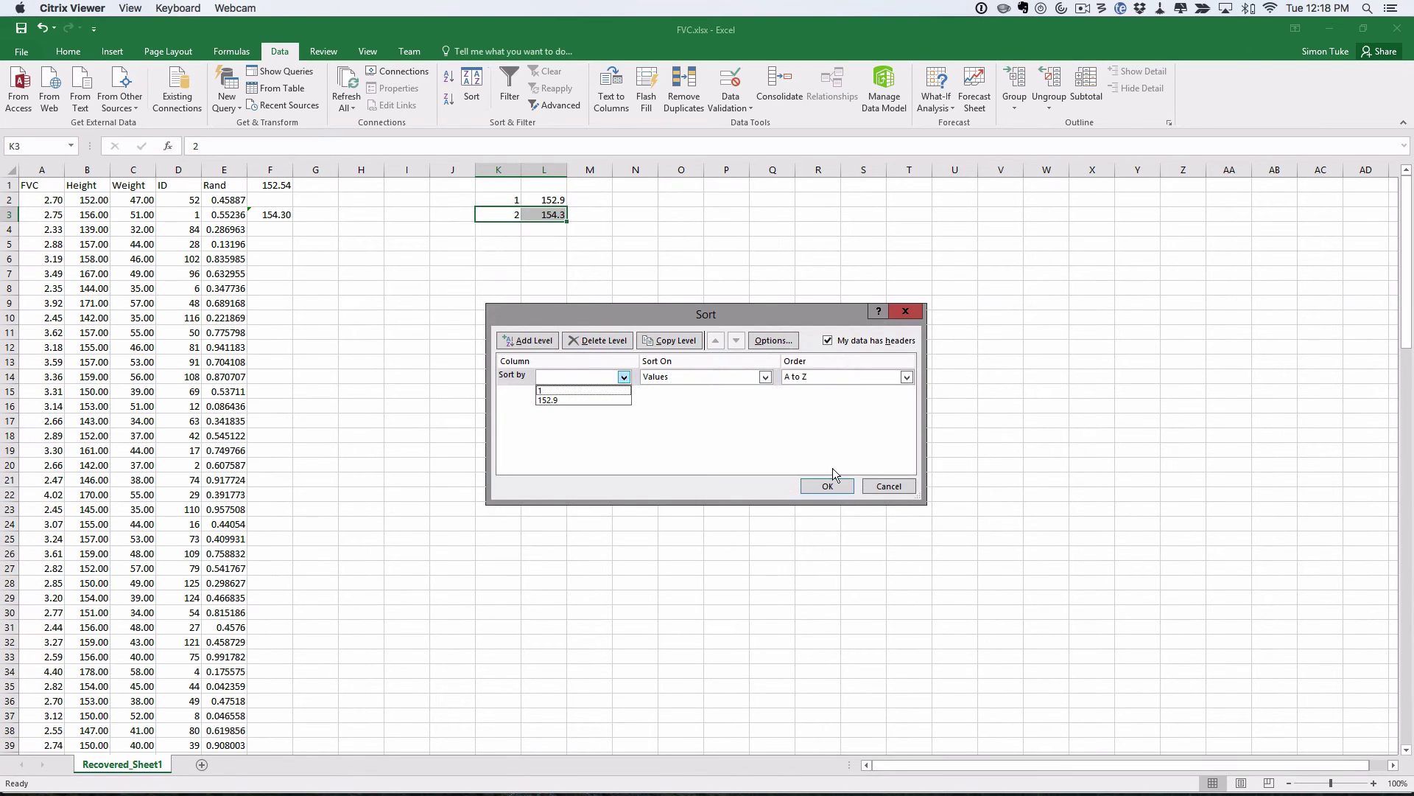
click(879, 487)
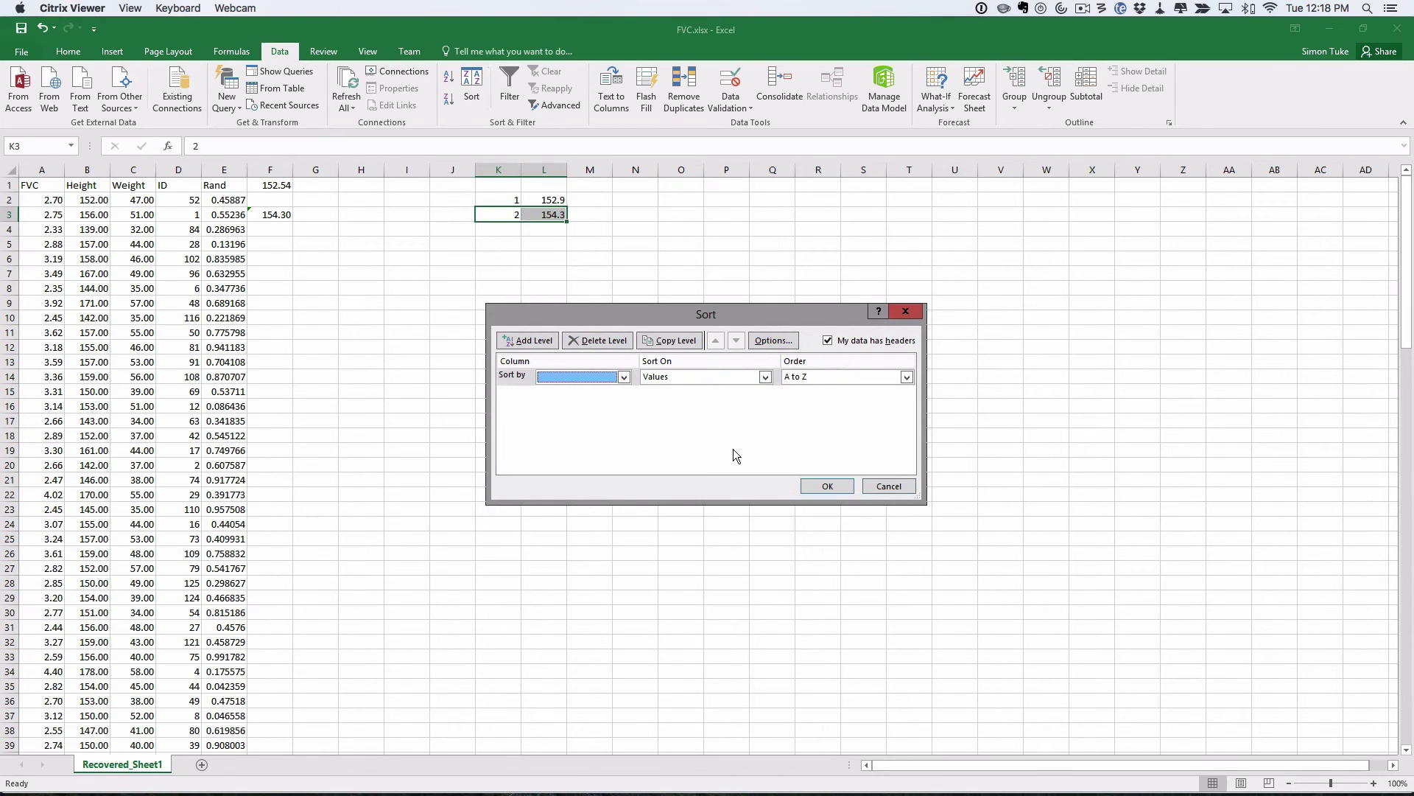
click(889, 486)
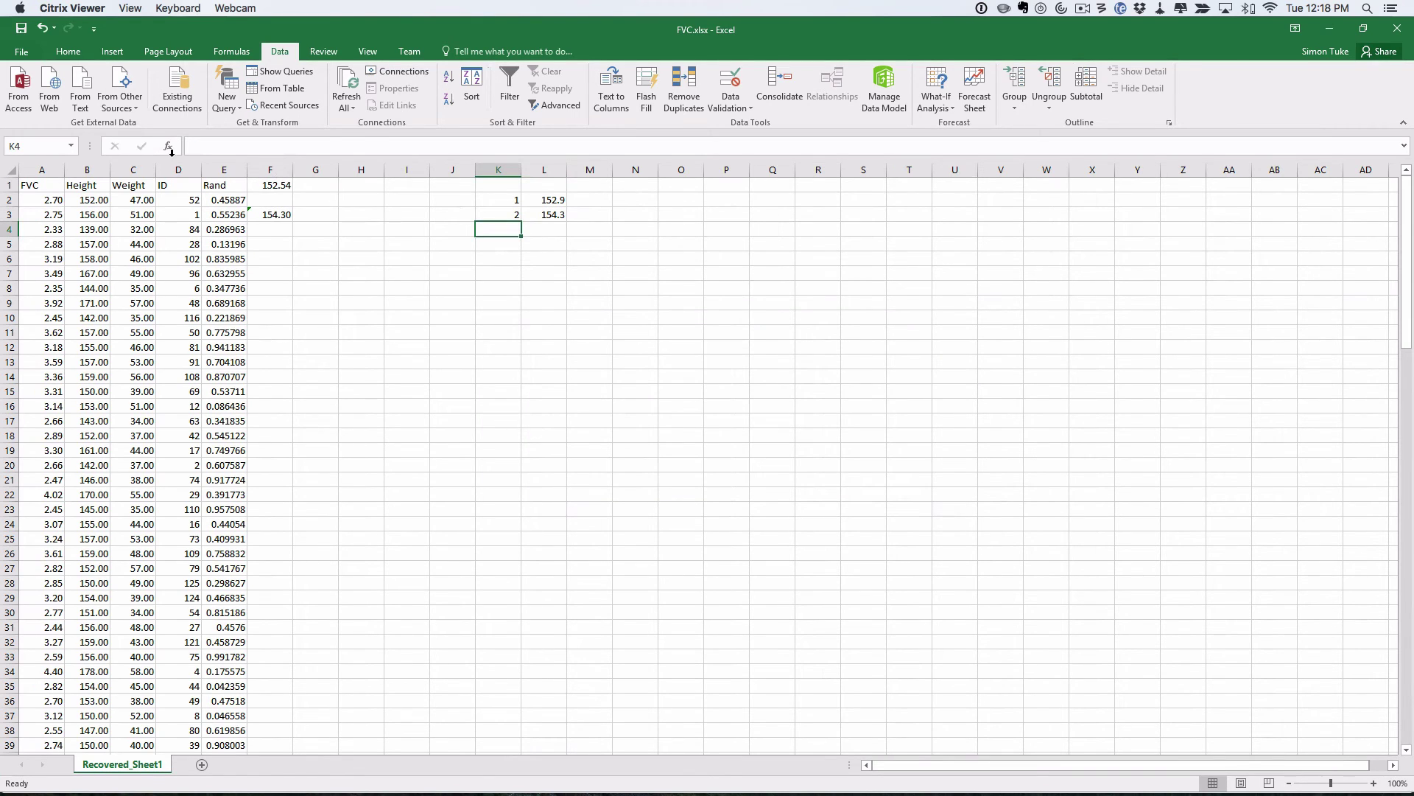
click(126, 187)
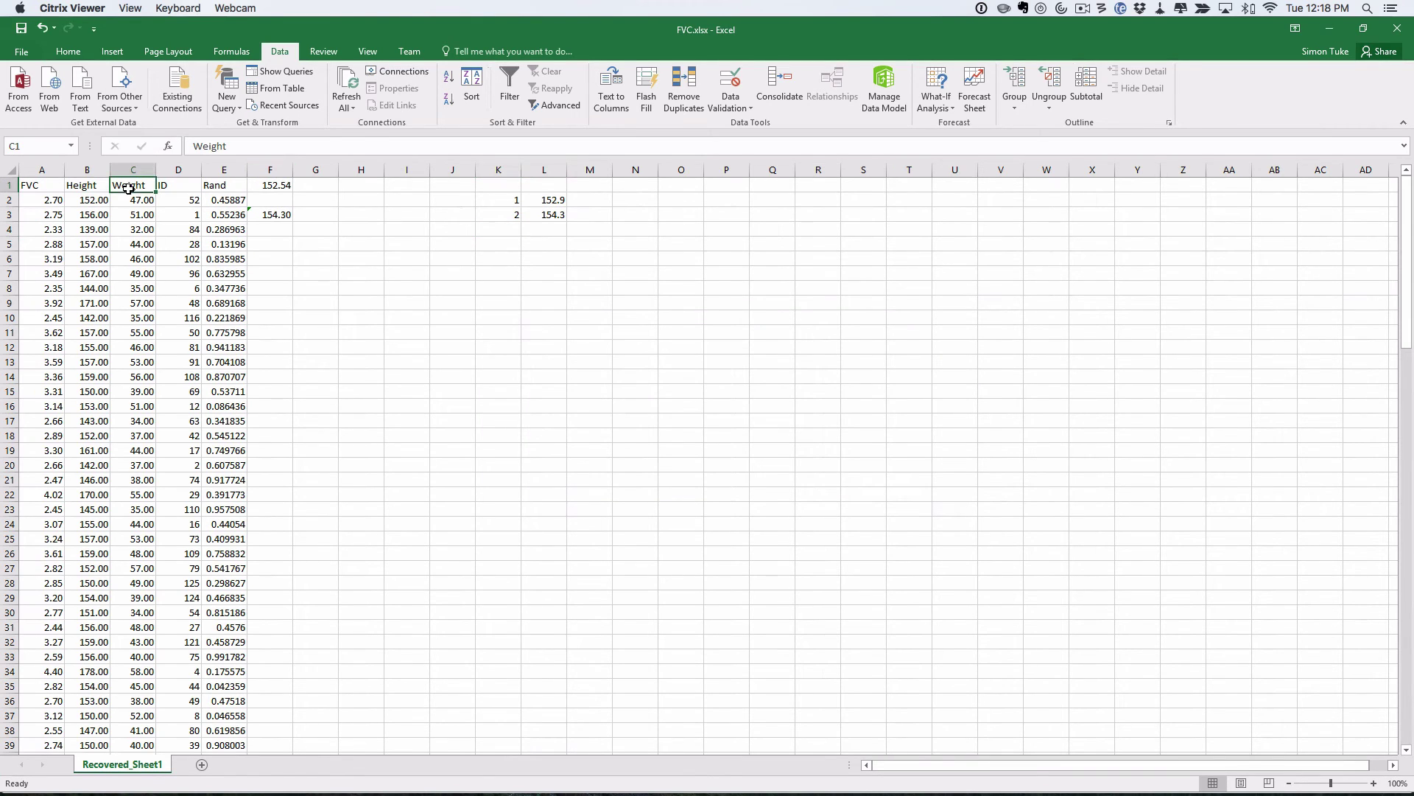
click(475, 76)
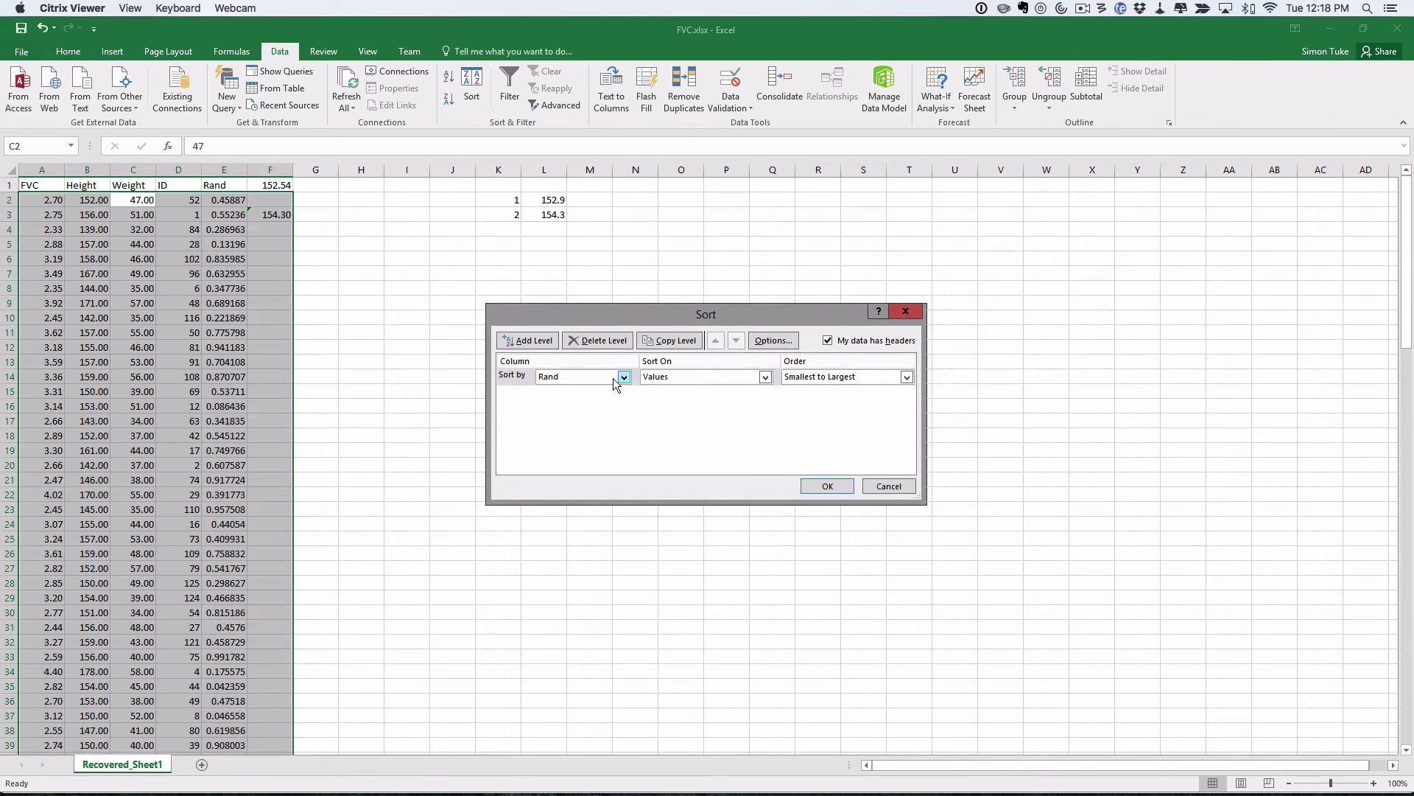
Apply the Rand sort, then enter =AVERAGE(B2:B11) in F2, giving 151.10.
click(827, 486)
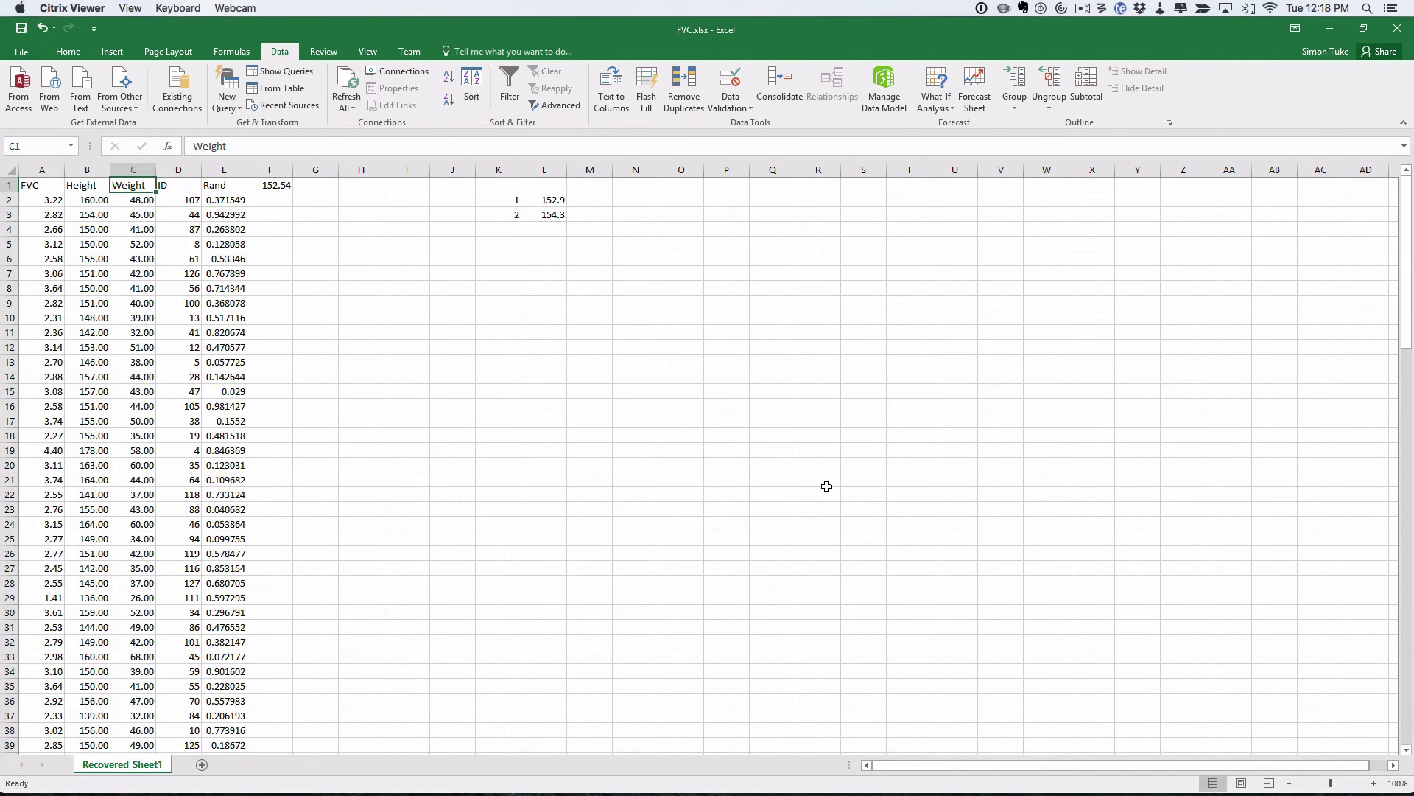
click(261, 198)
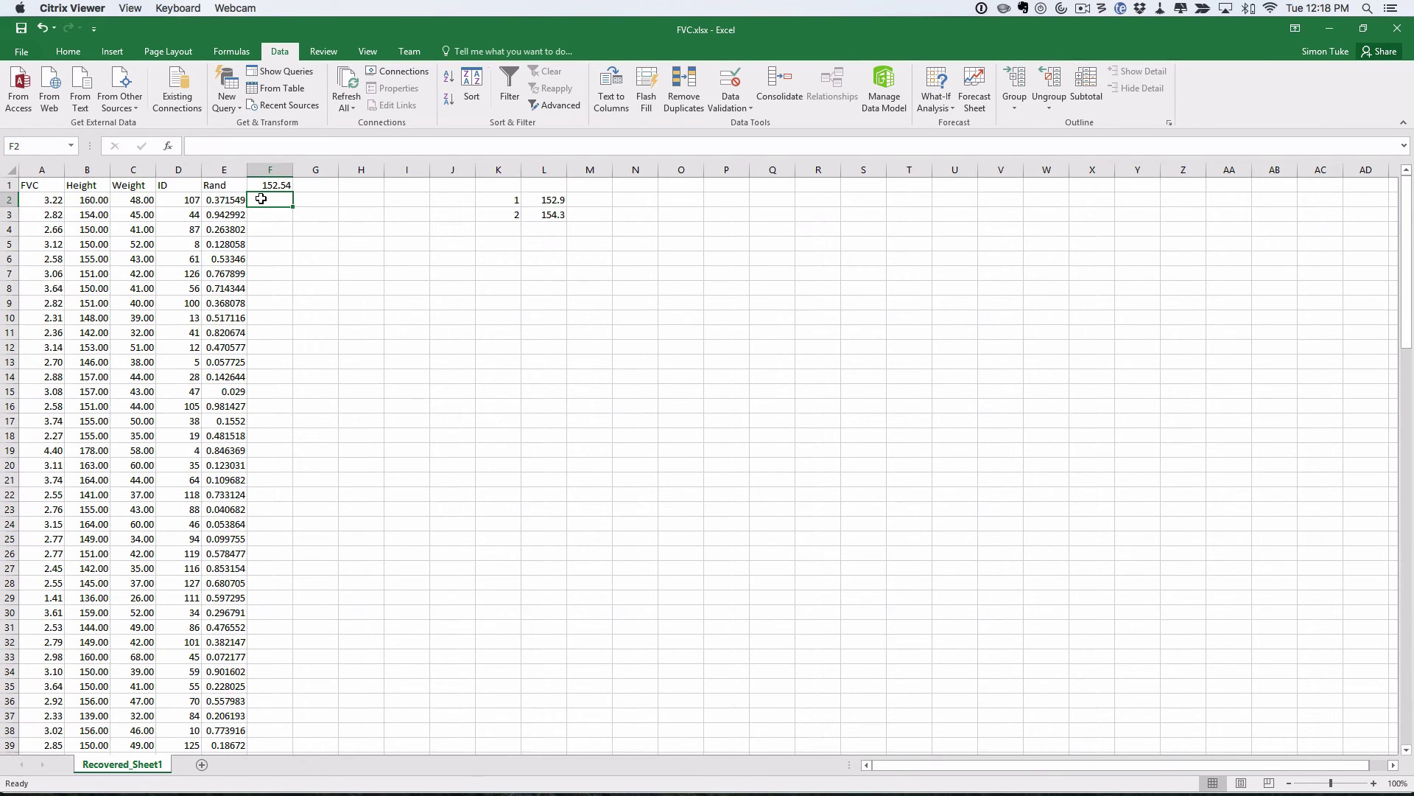
text(=averag)
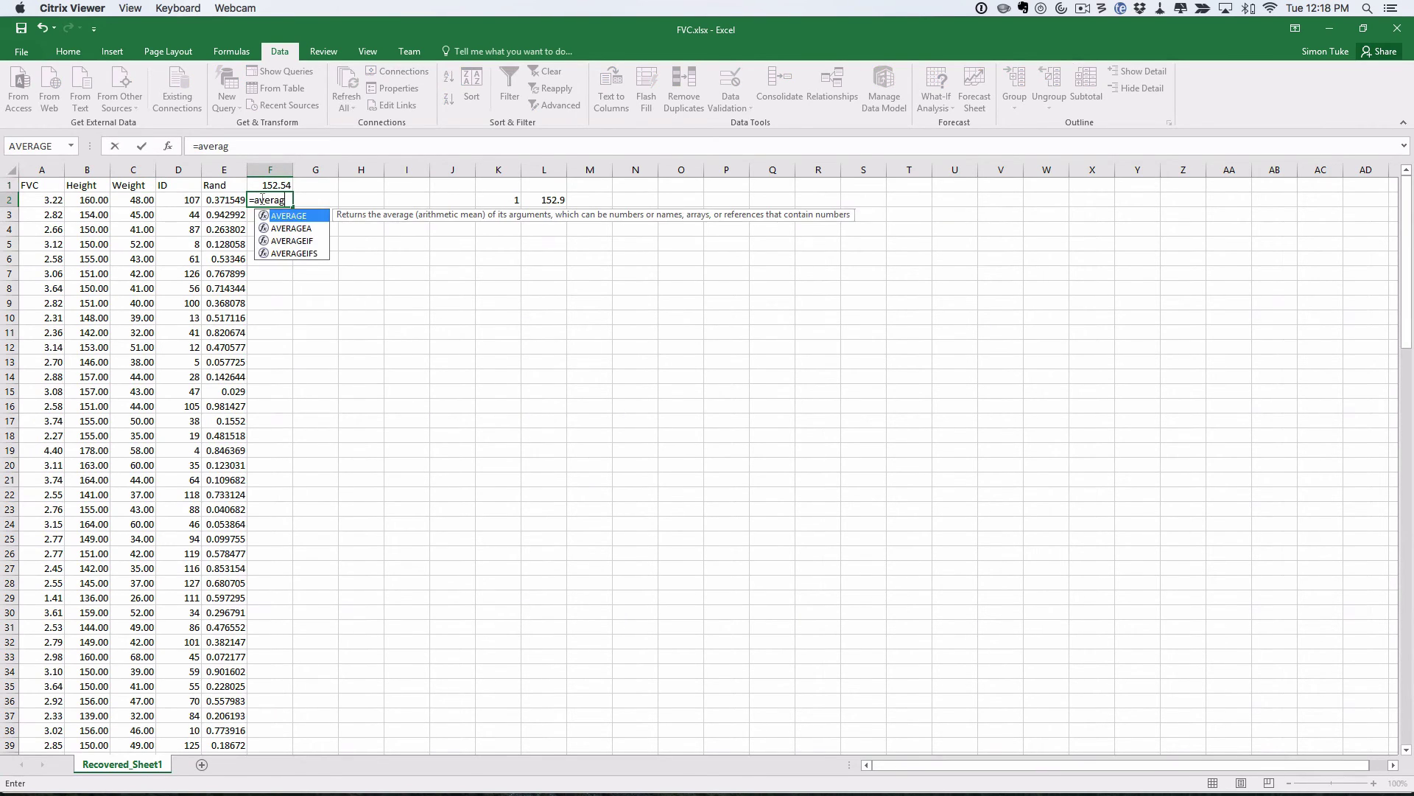
text(e()
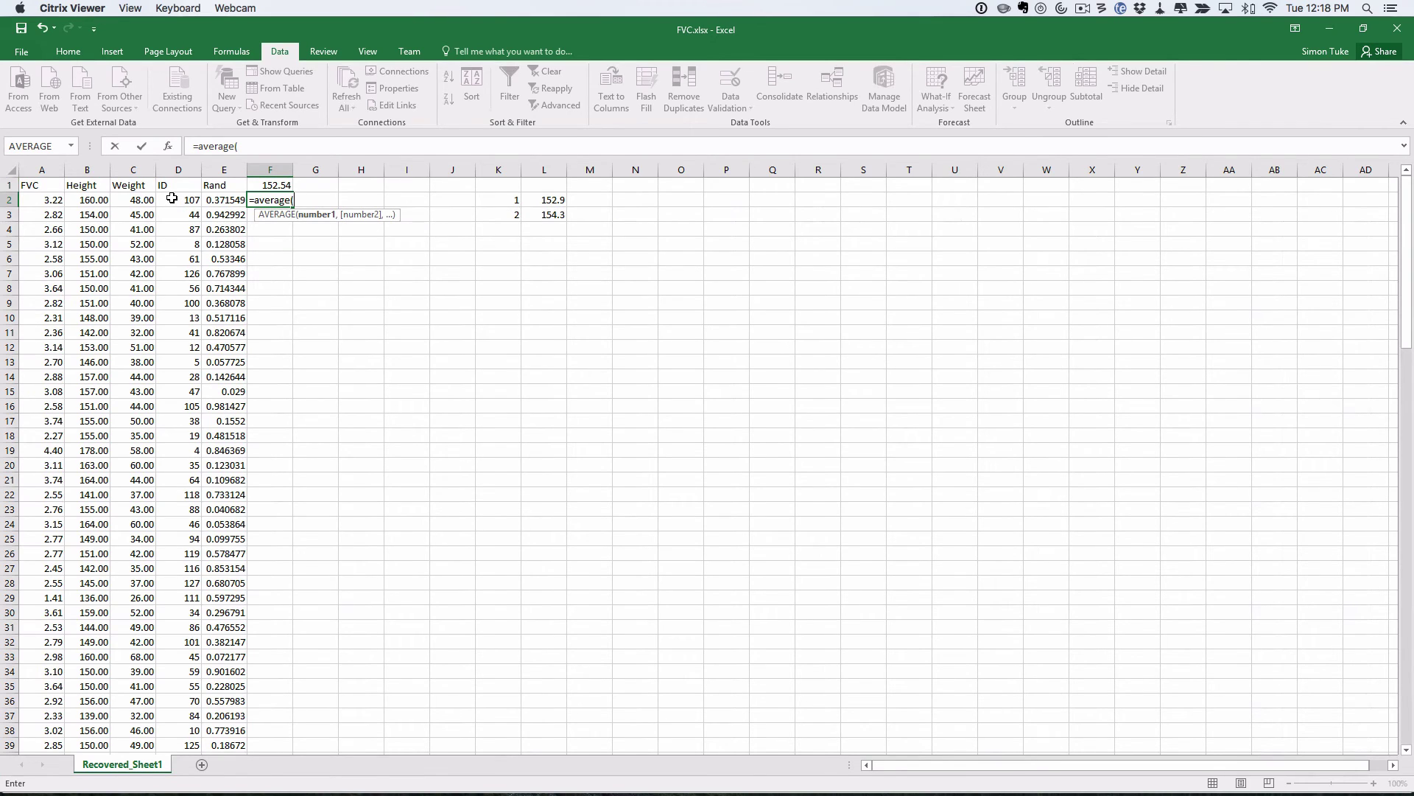
drag(87, 199, 94, 330)
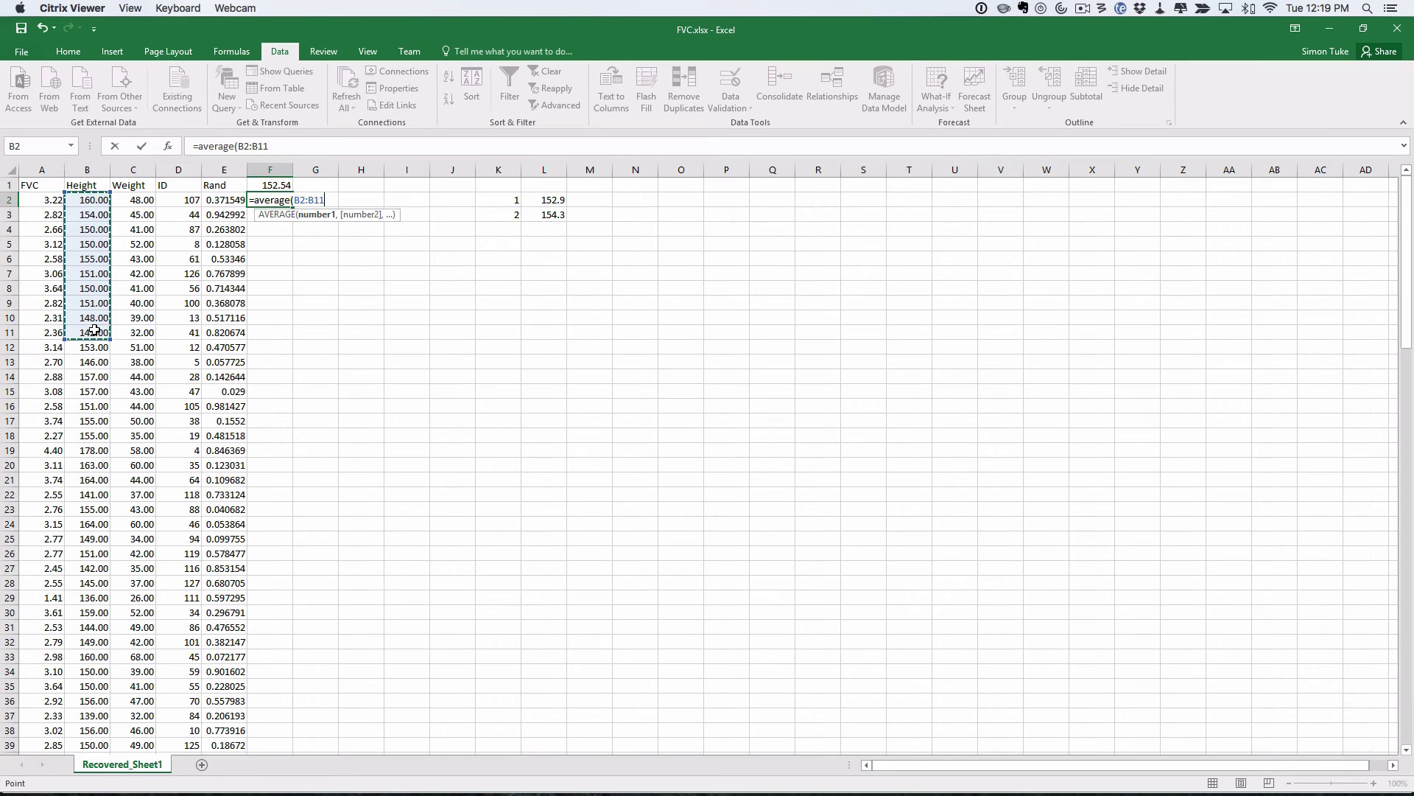
key(Return)
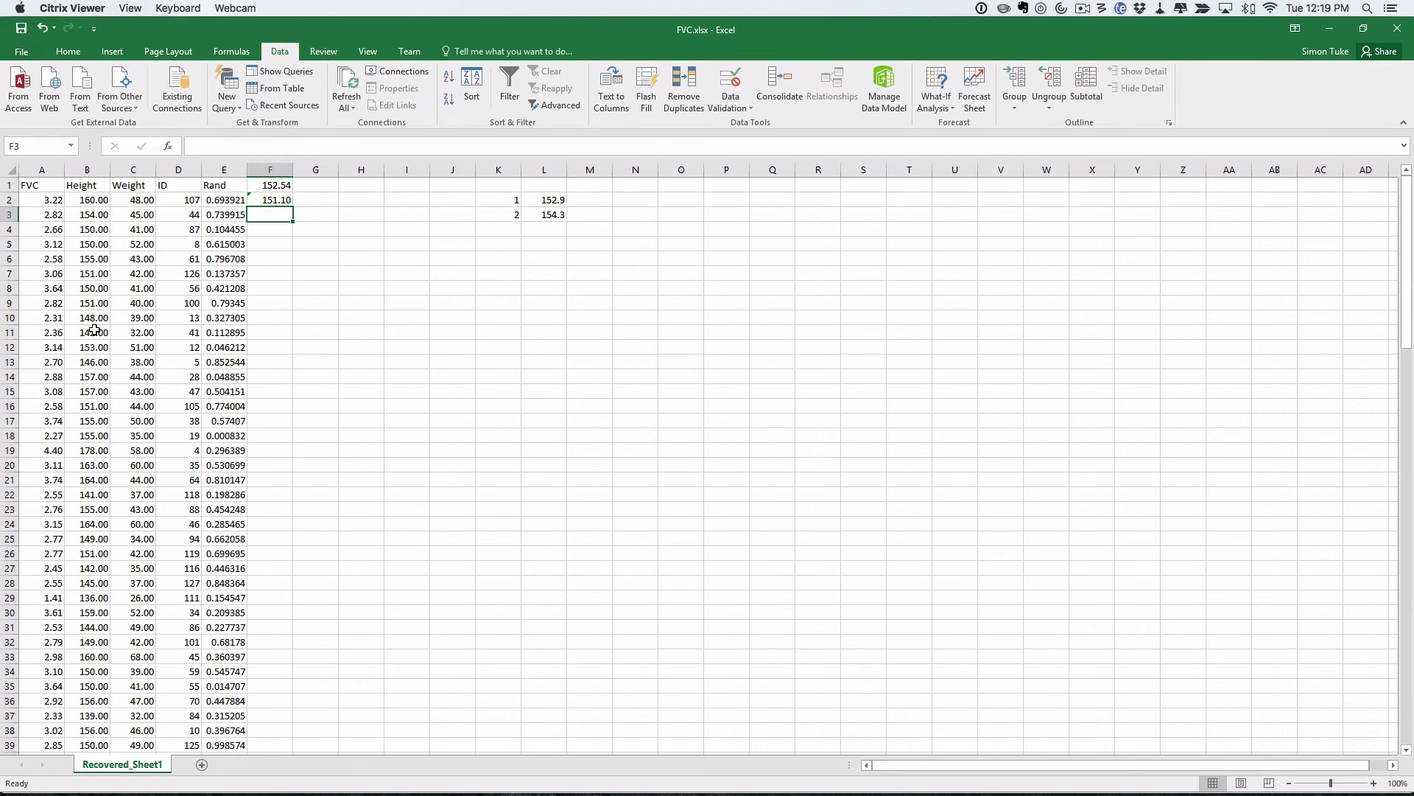
Enter sample number 3 in K4 and its mean 151.1 in L4.
click(498, 242)
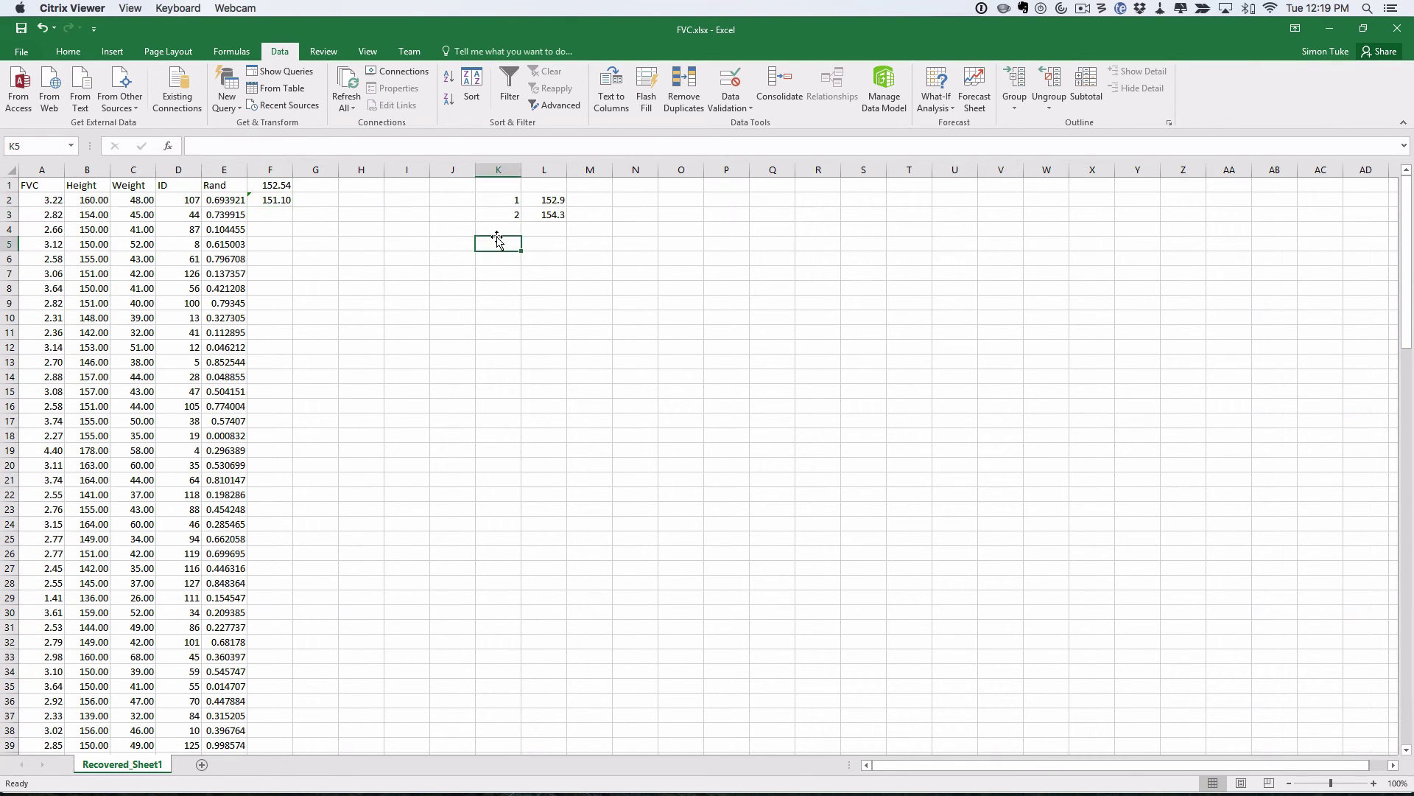
click(497, 232)
text(3)
key(Tab)
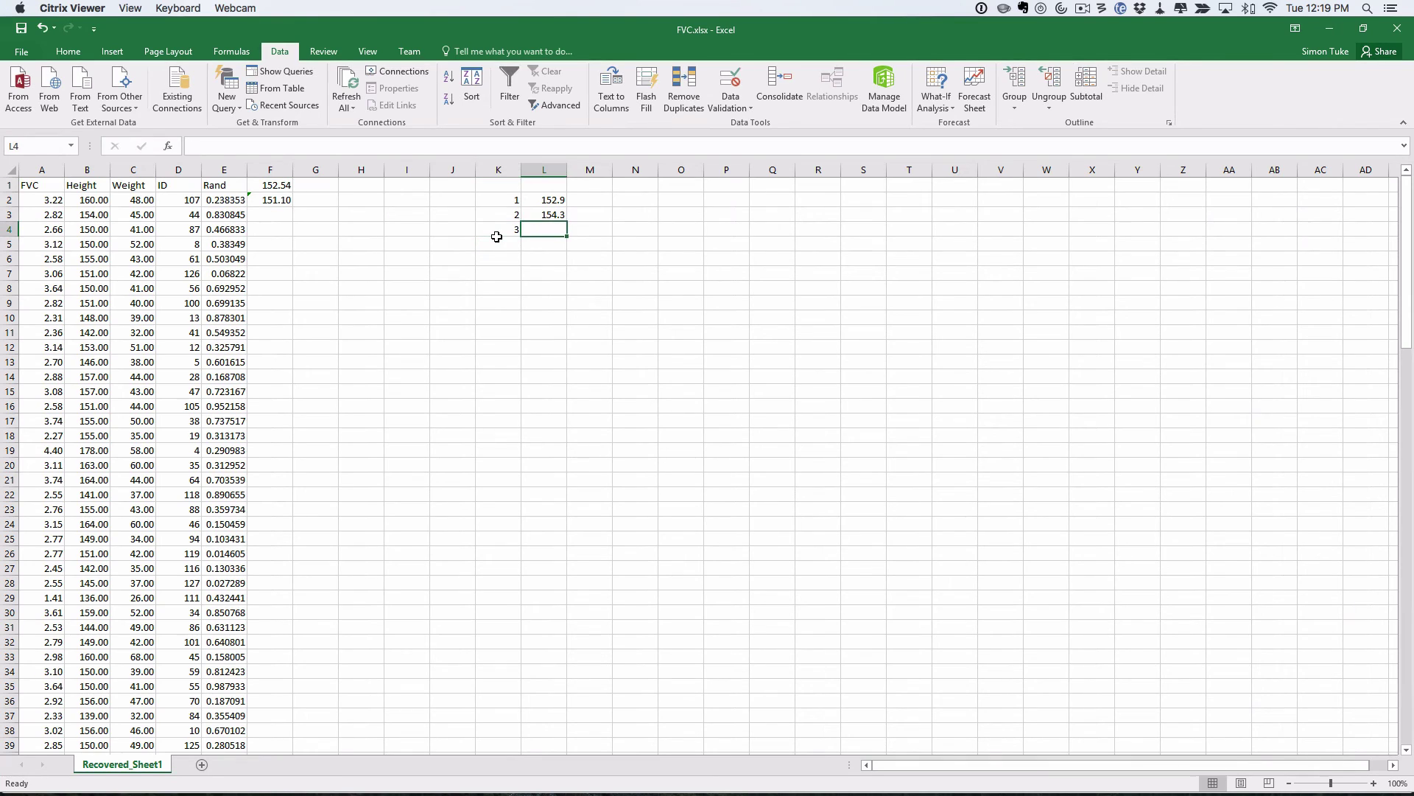
text(151.1)
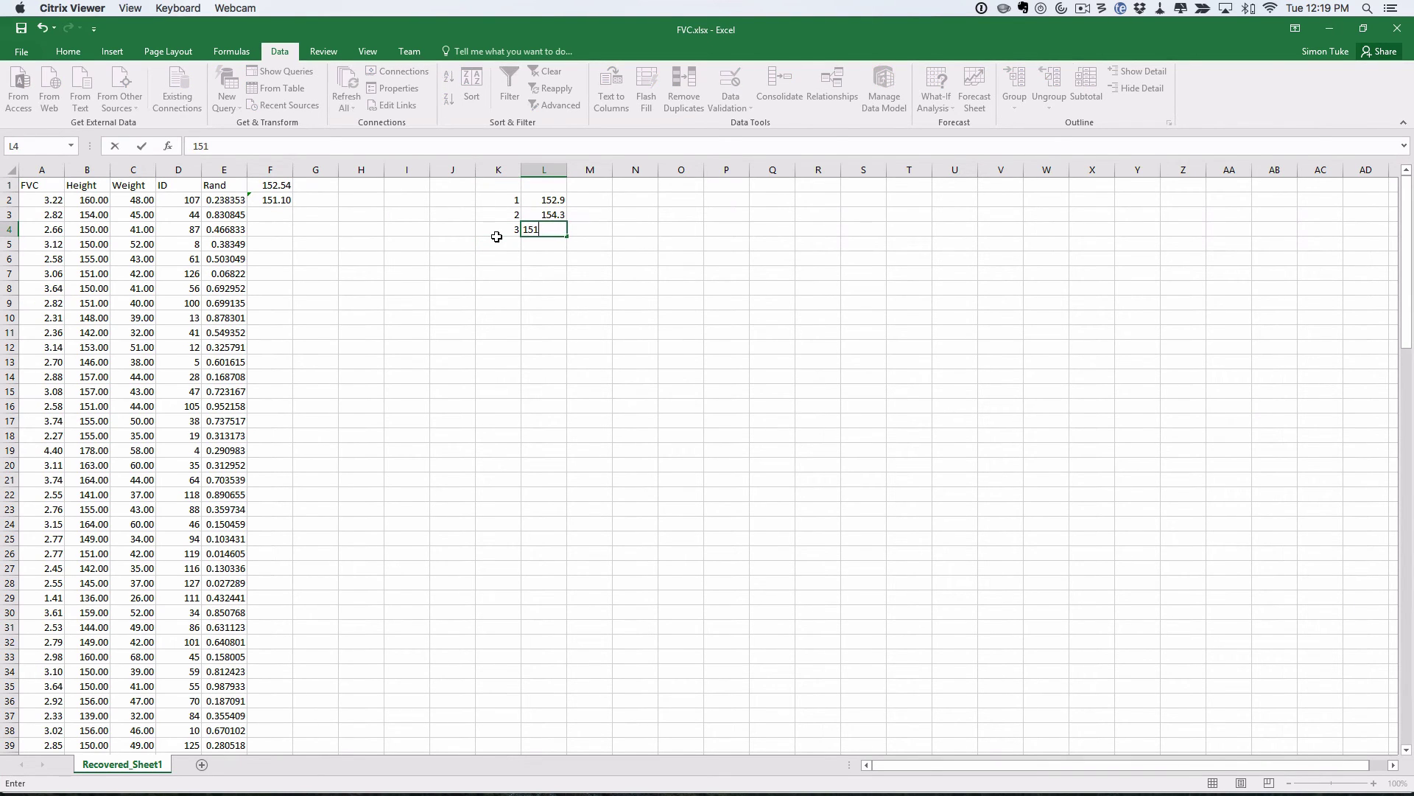
key(Return)
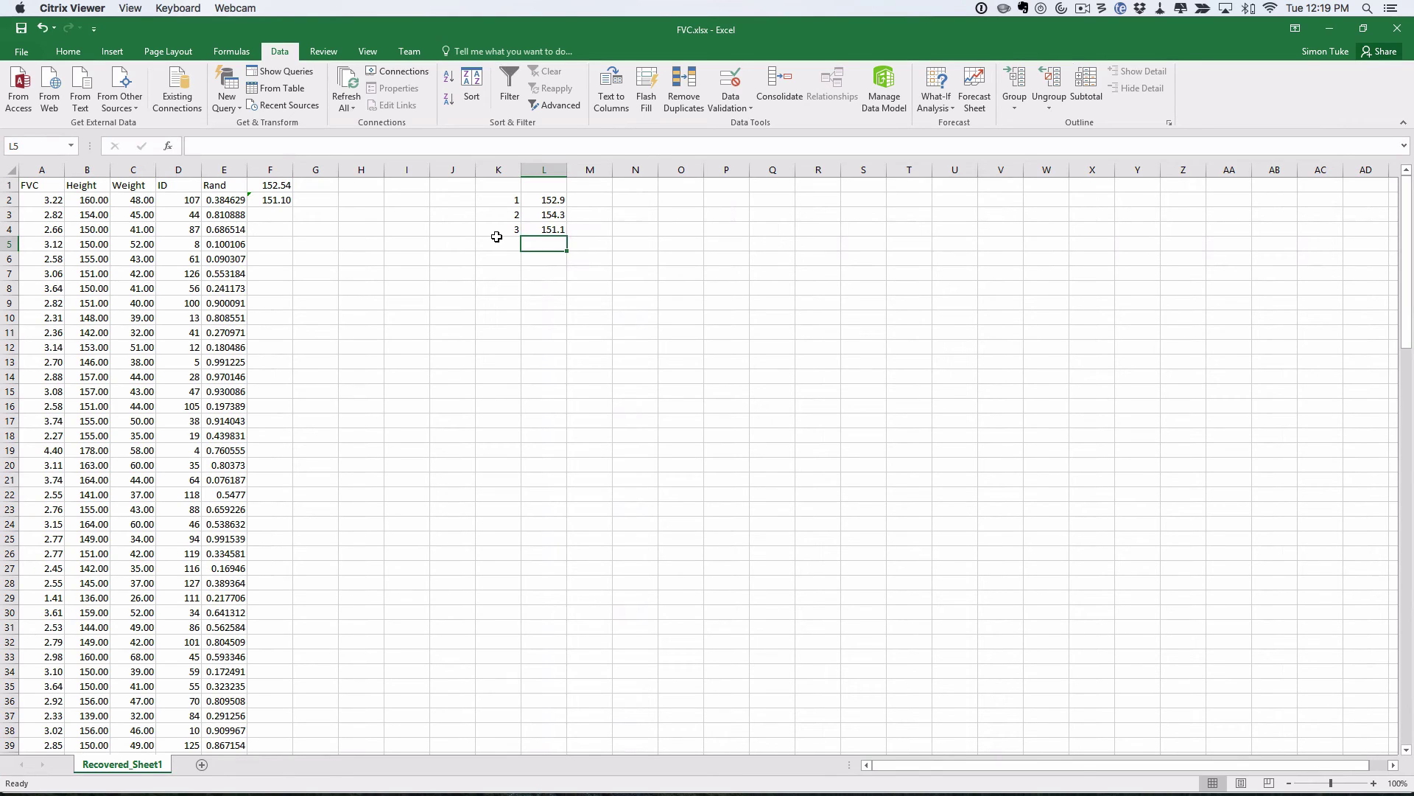
click(266, 186)
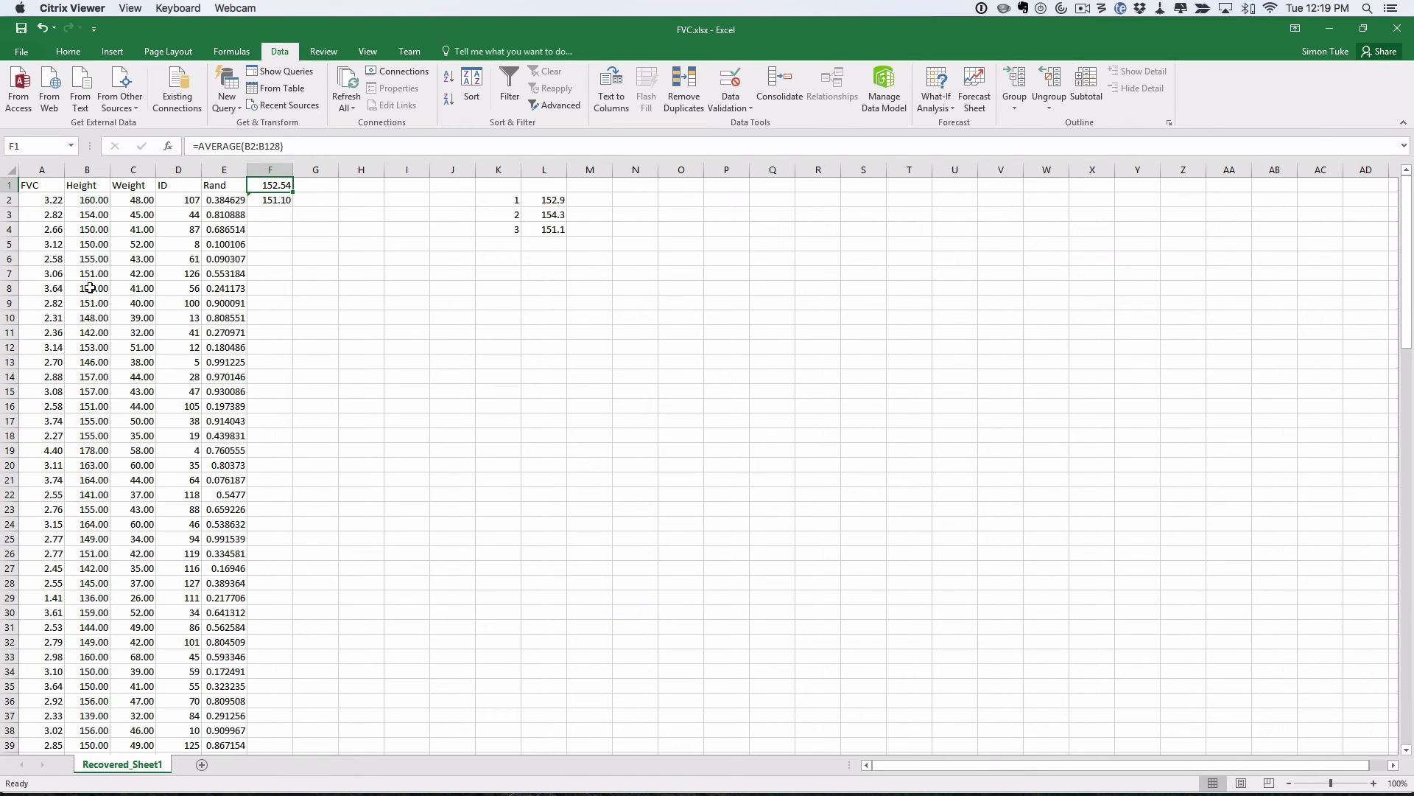
click(553, 201)
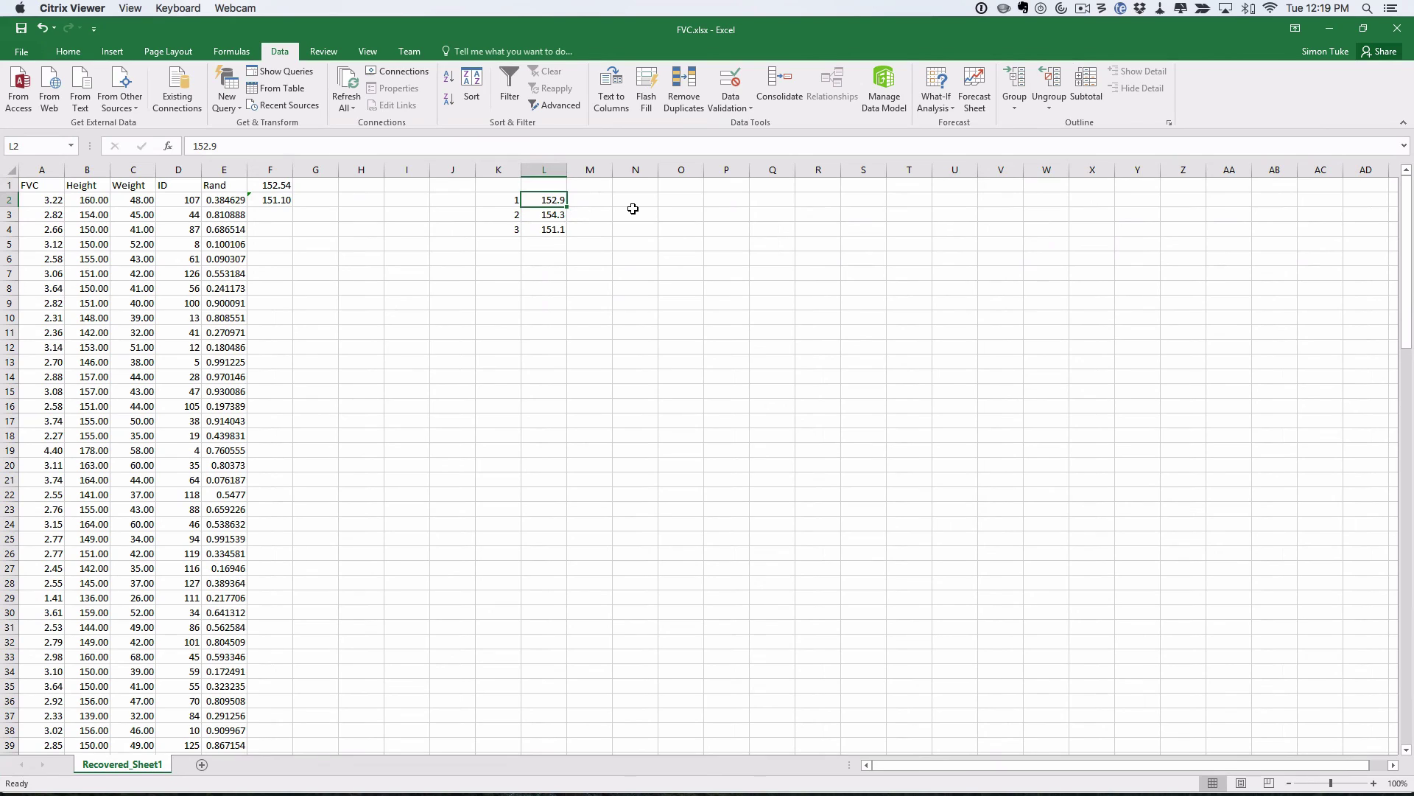
key(Down)
key(Down)
key(Up)
key(Up)
key(Down)
key(Up)
key(Down)
key(Down)
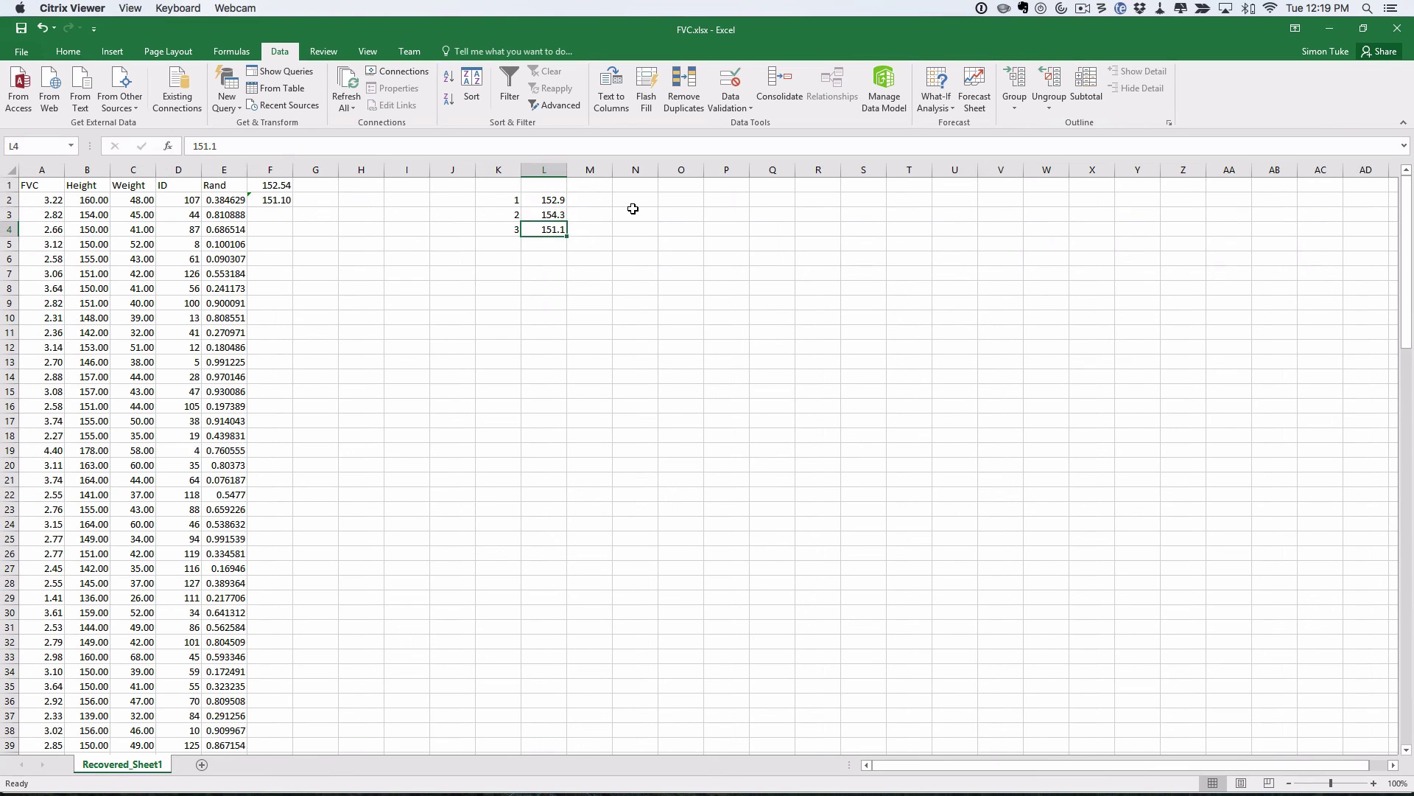
key(Down)
key(Left)
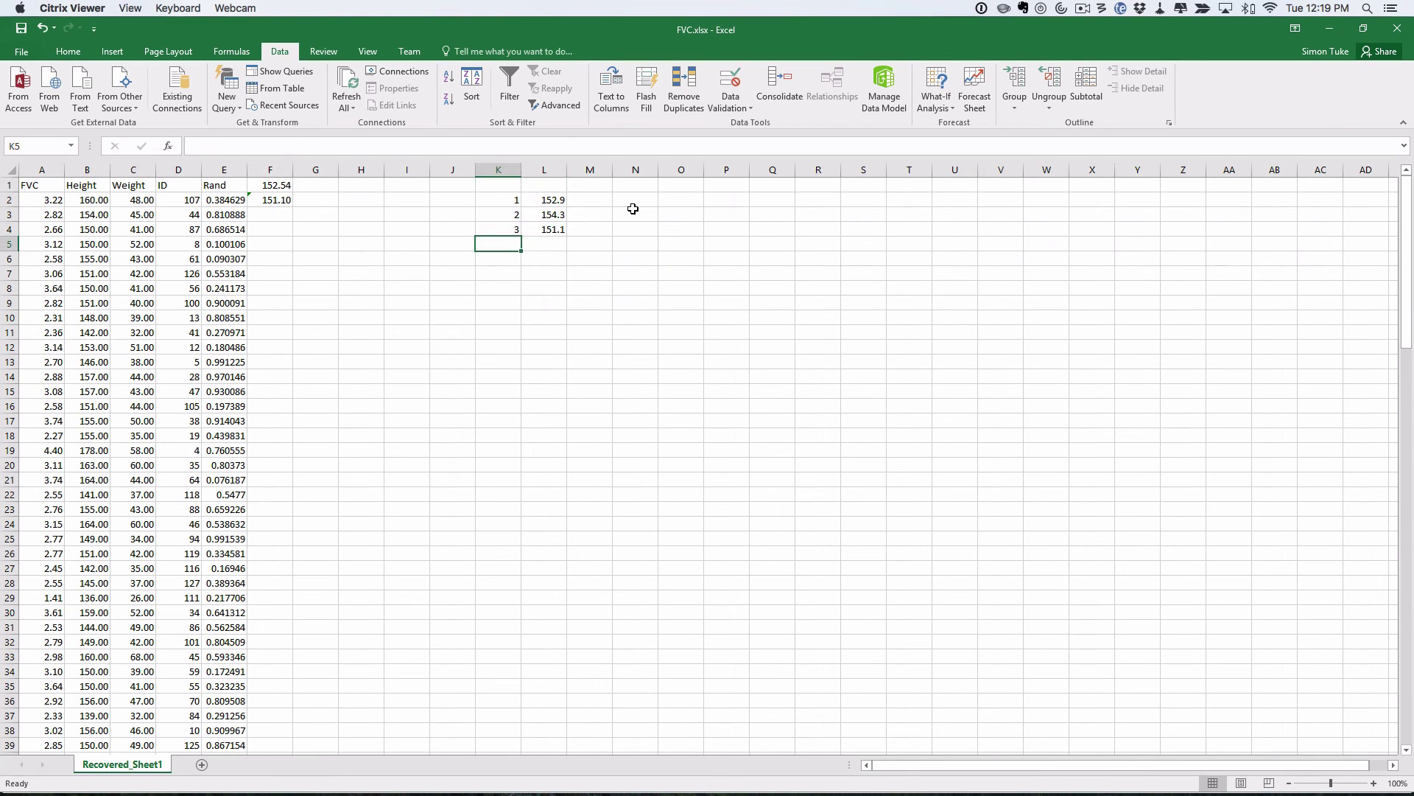
key(Down)
key(Down)
key(Down)
key(Right)
key(Up)
key(Up)
key(Up)
key(Up)
key(Up)
key(Up)
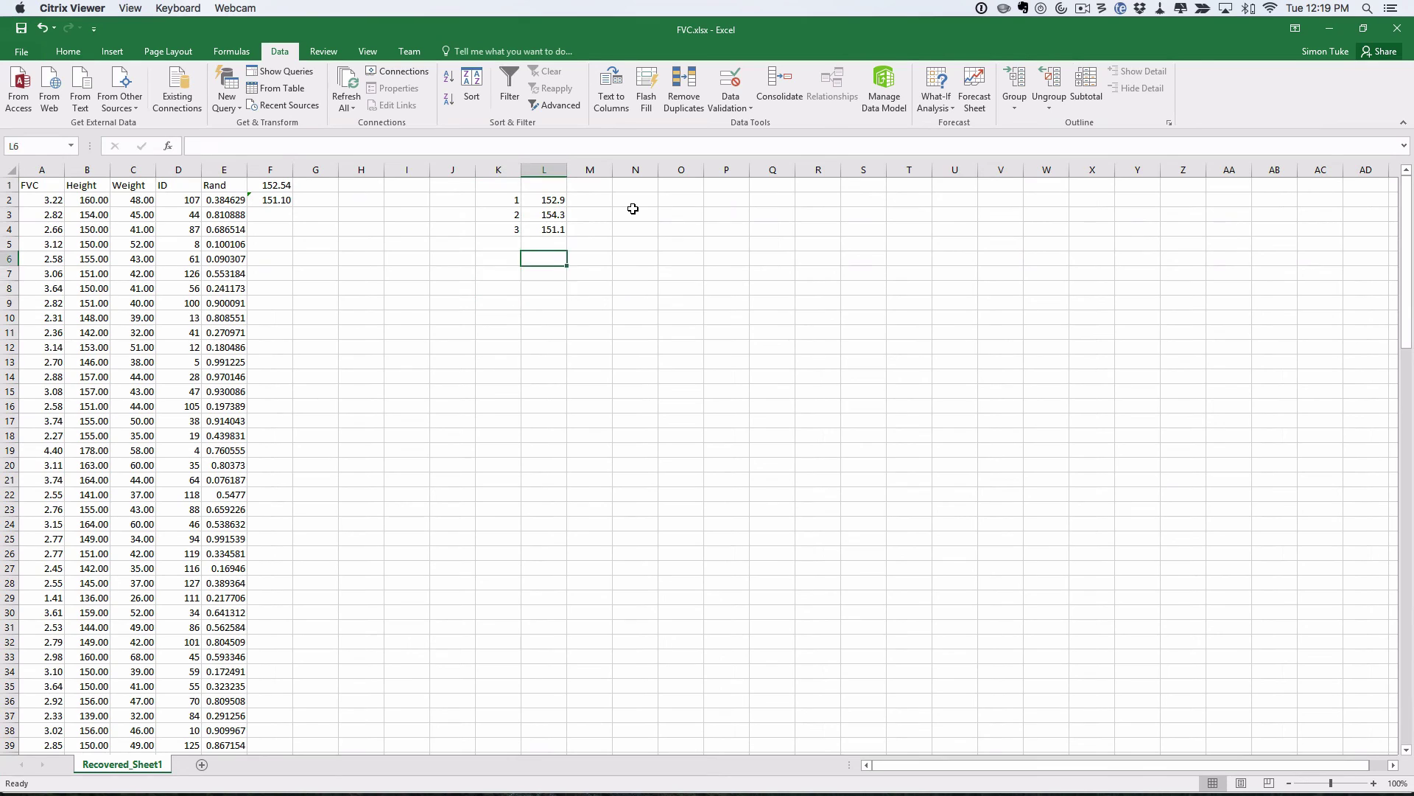
key(Down)
key(Down)
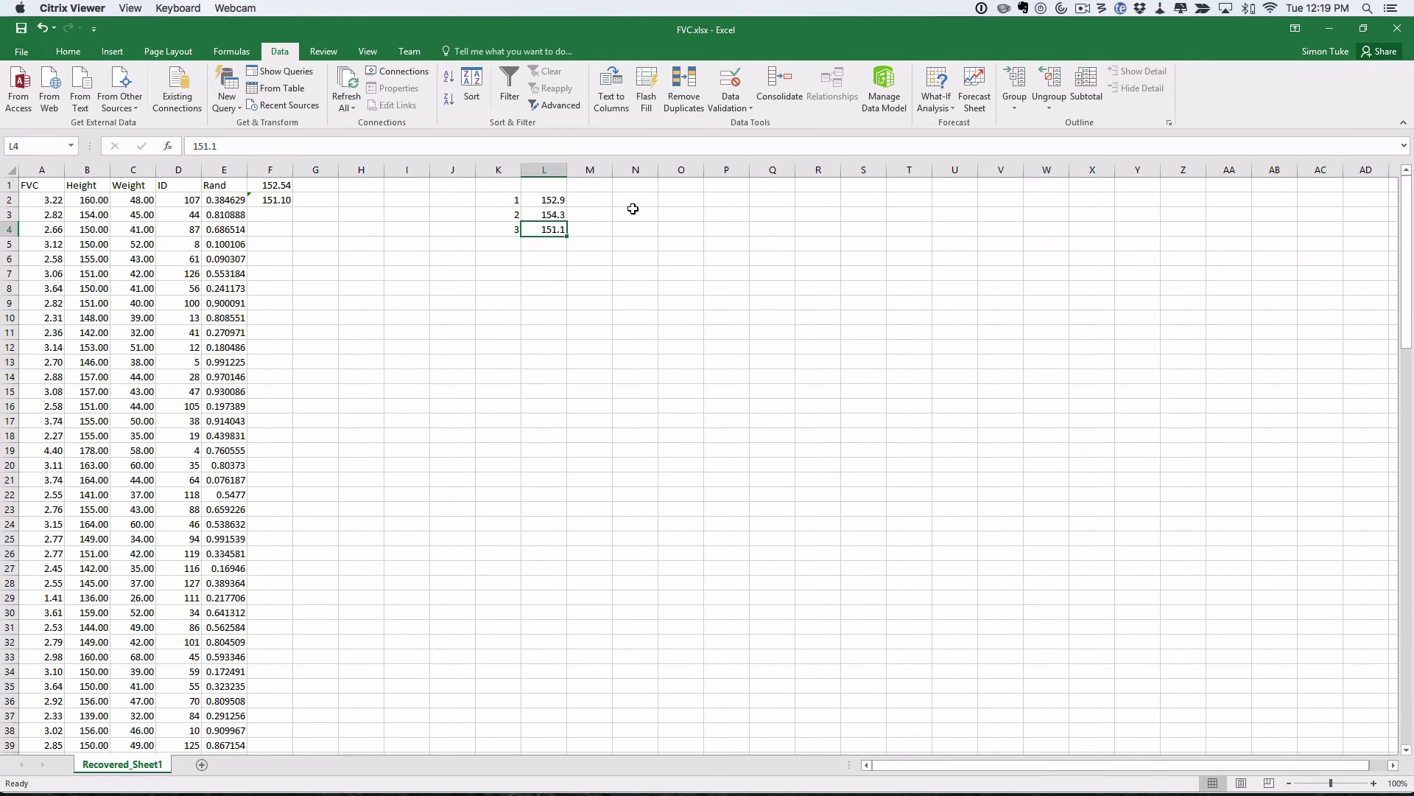
key(Up)
key(Up)
key(Down)
key(Down)
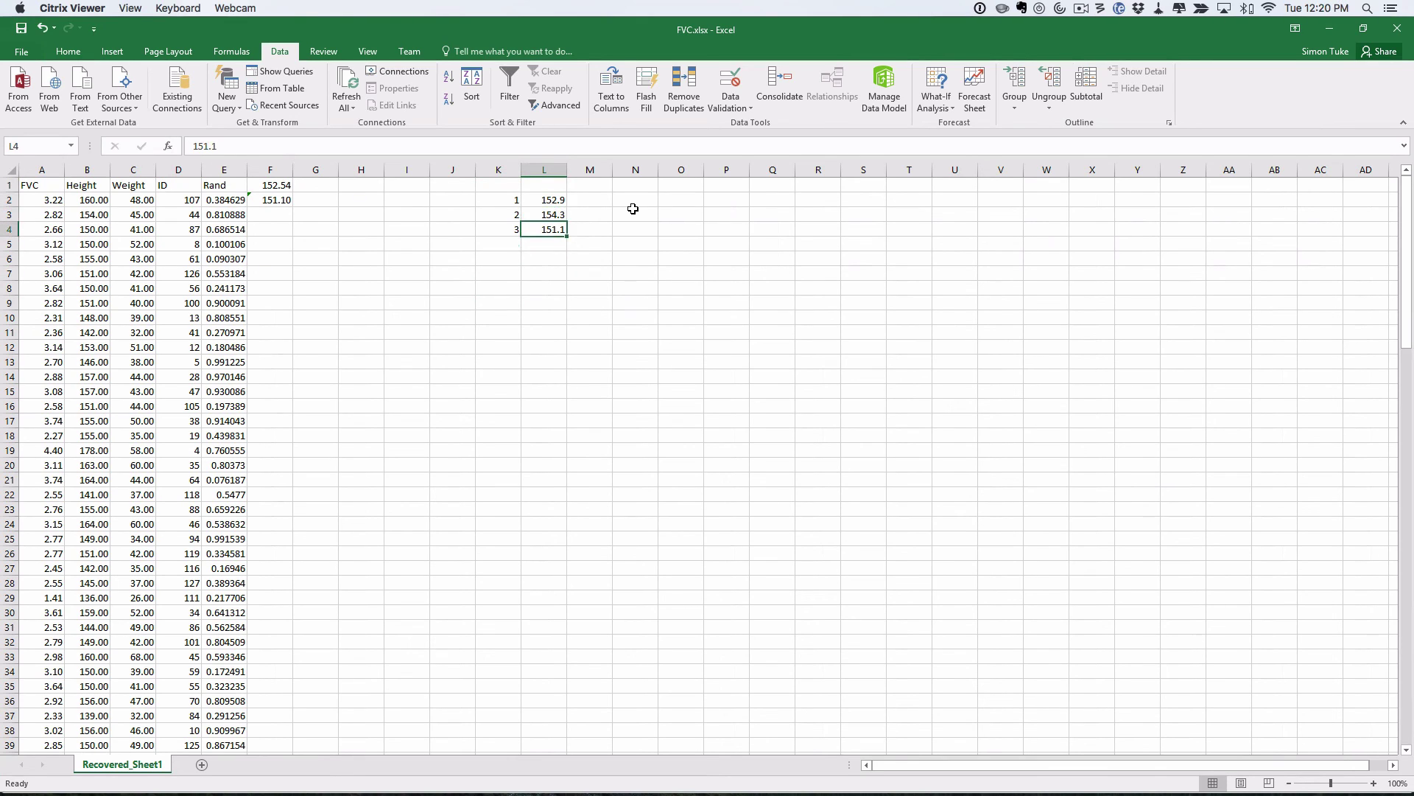